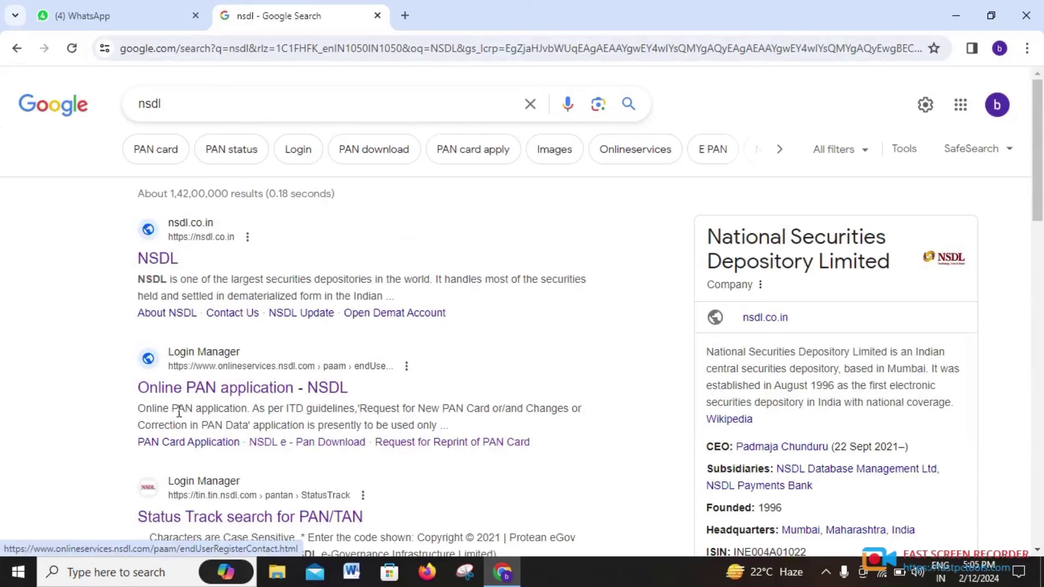
Open the 'Online PAN application - NSDL' result from the Google results for nsdl.
click(187, 390)
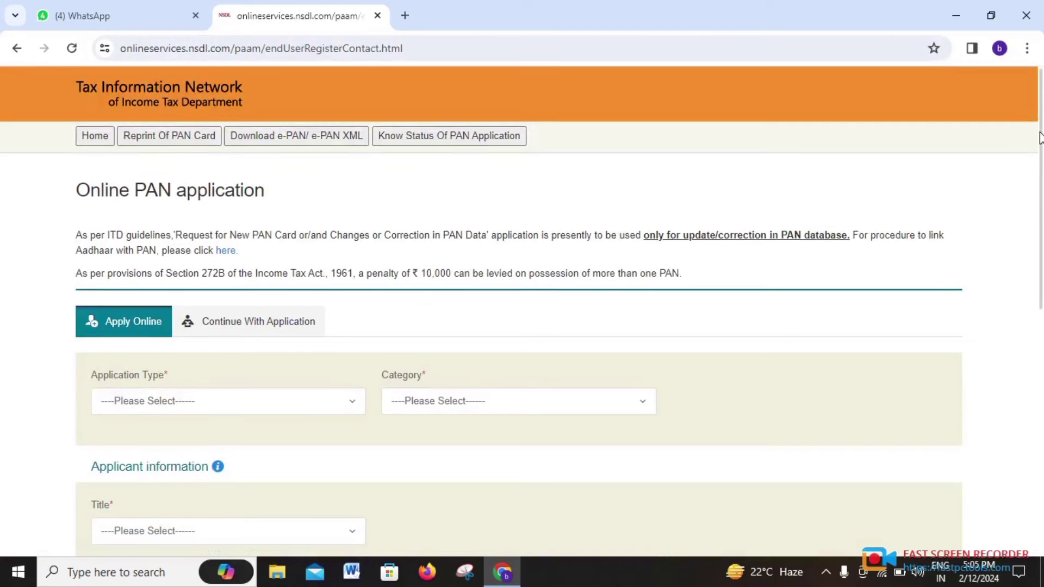
Choose 'New PAN - Indian Citizen (Form 49A)' as application type and INDIVIDUAL as category.
drag(1039, 133, 1037, 161)
scroll(1036, 163, down, 1)
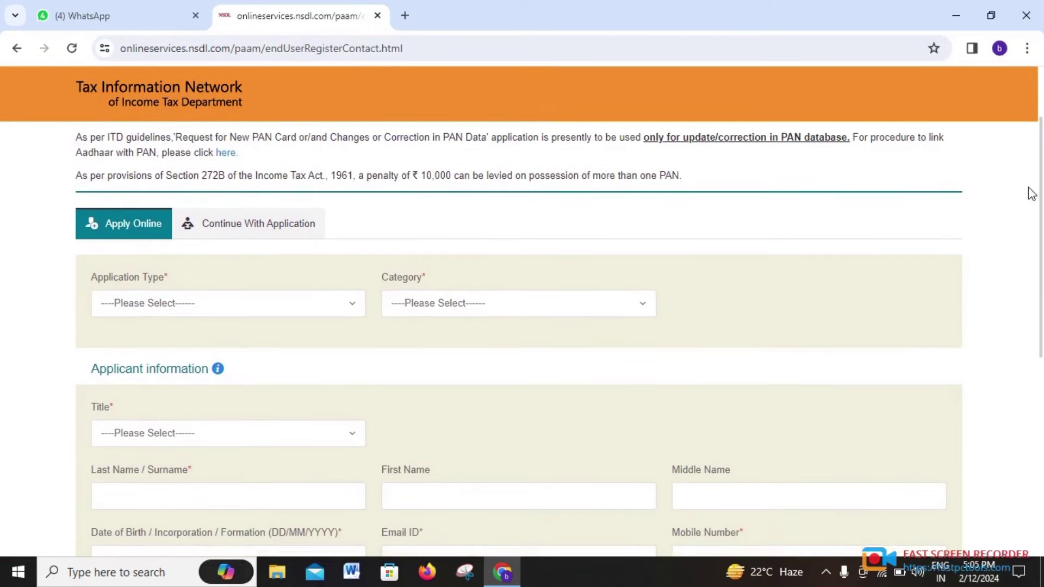
click(216, 298)
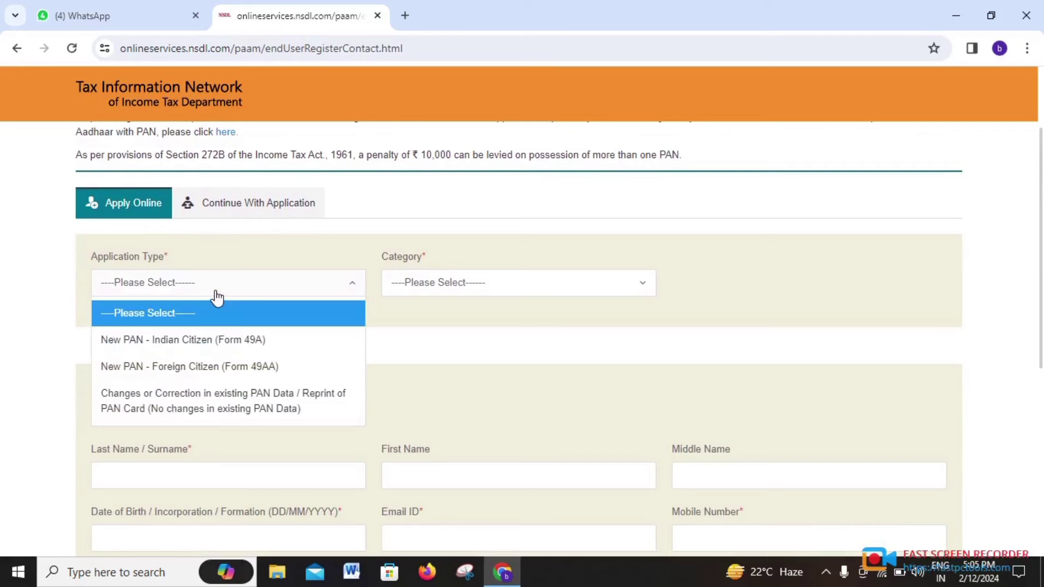
click(211, 343)
click(443, 285)
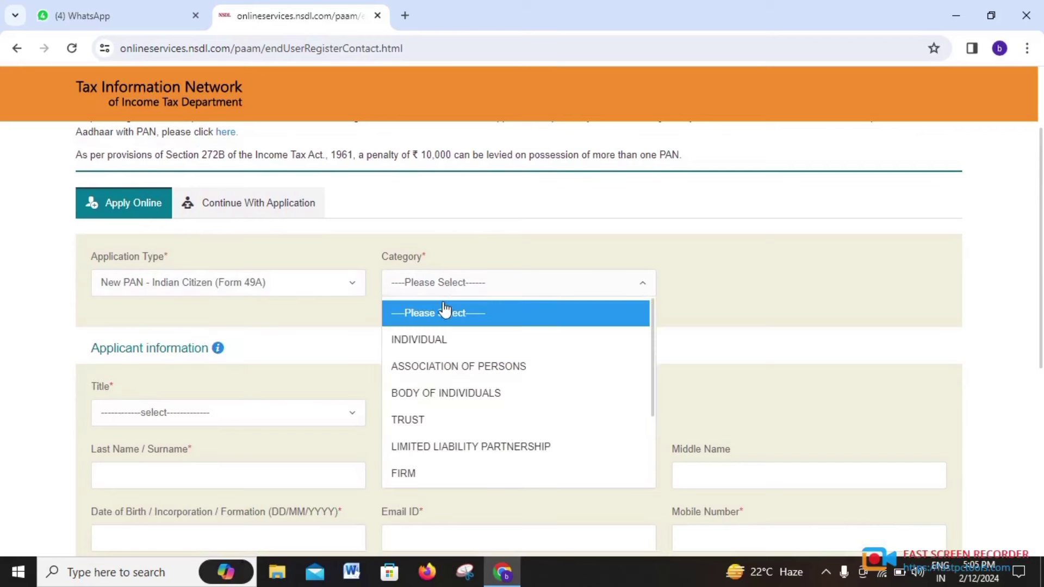
click(442, 341)
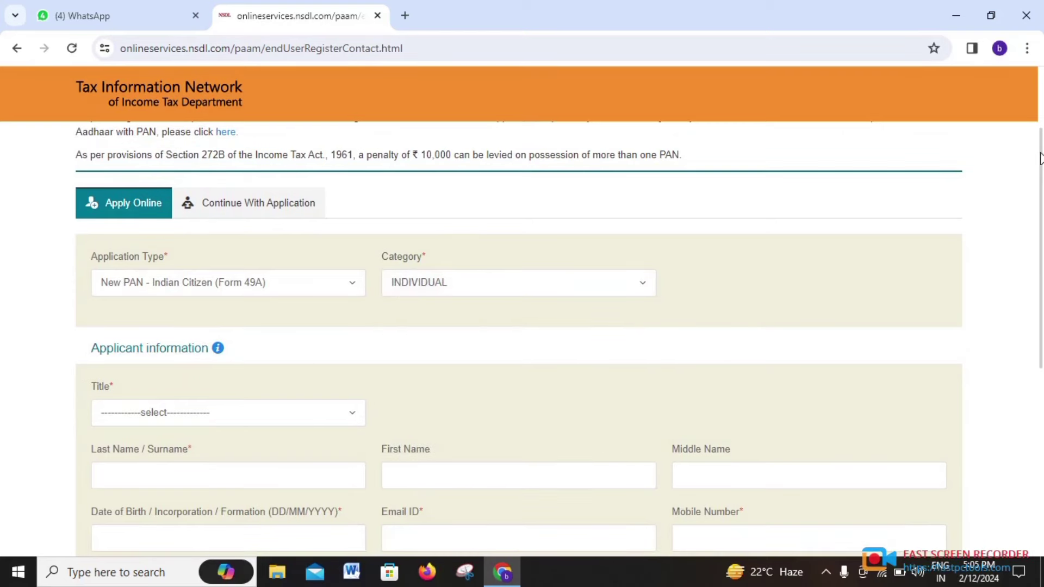
drag(1041, 159, 1042, 206)
Set title Smt, enter the applicant's surname and first name, leaving middle name empty.
click(206, 326)
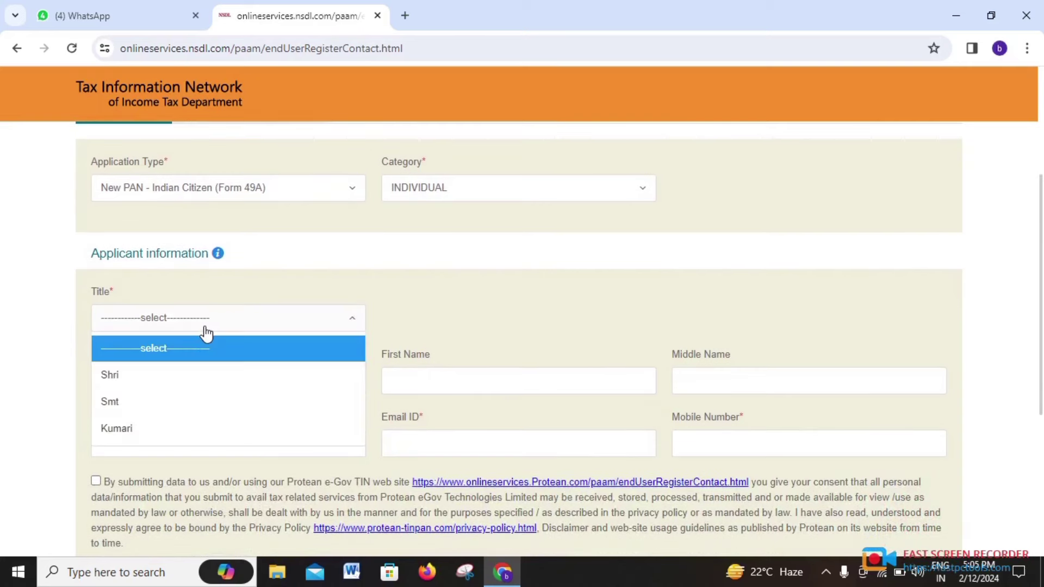
click(134, 405)
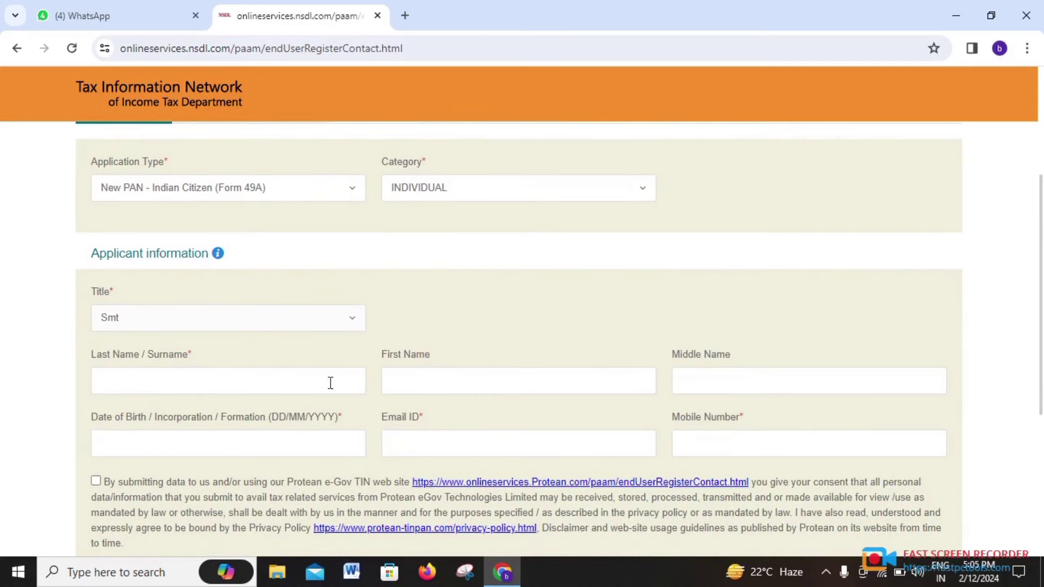
click(201, 383)
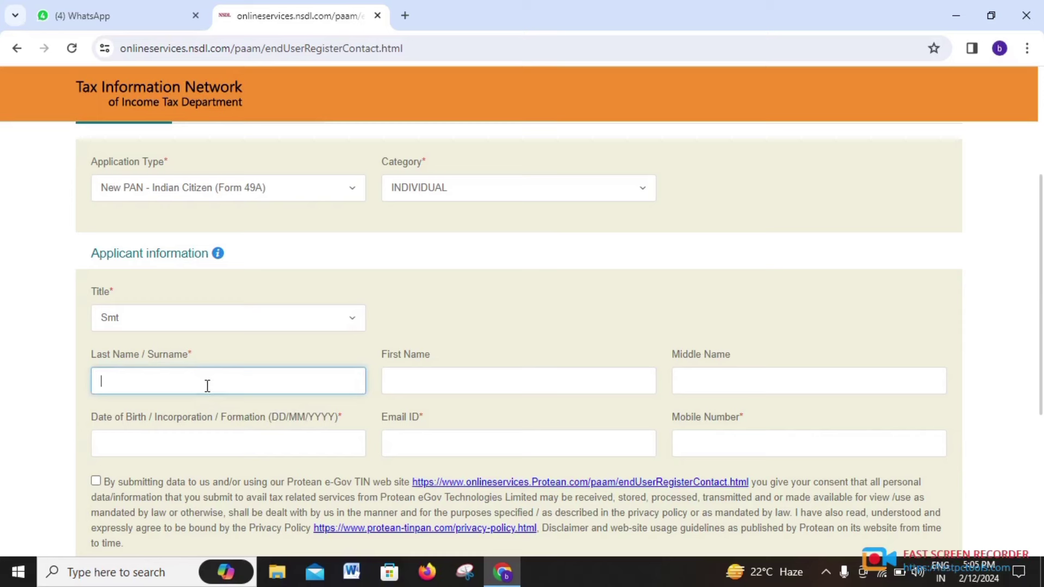
key(Tab)
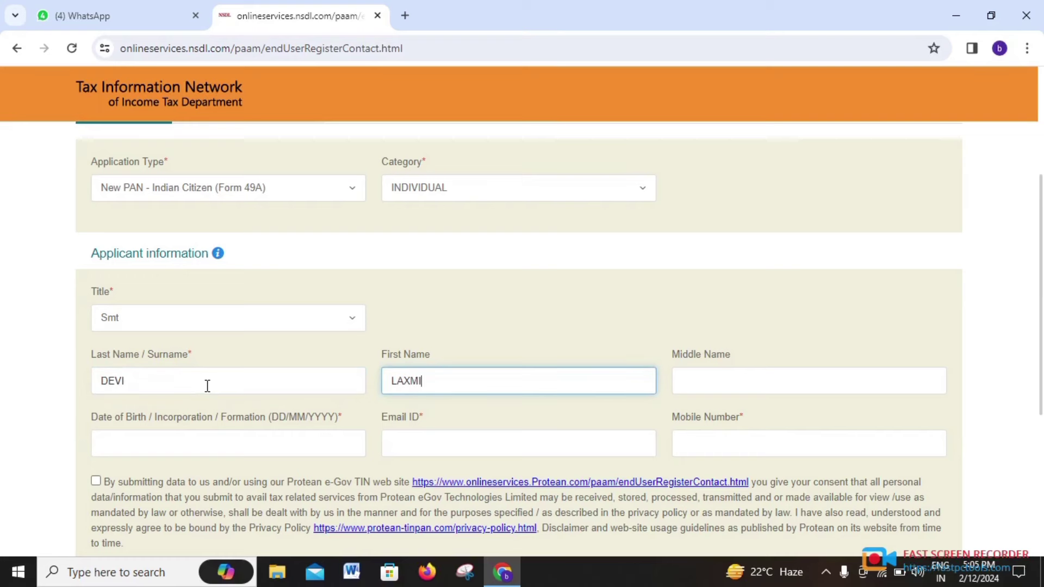
key(Tab)
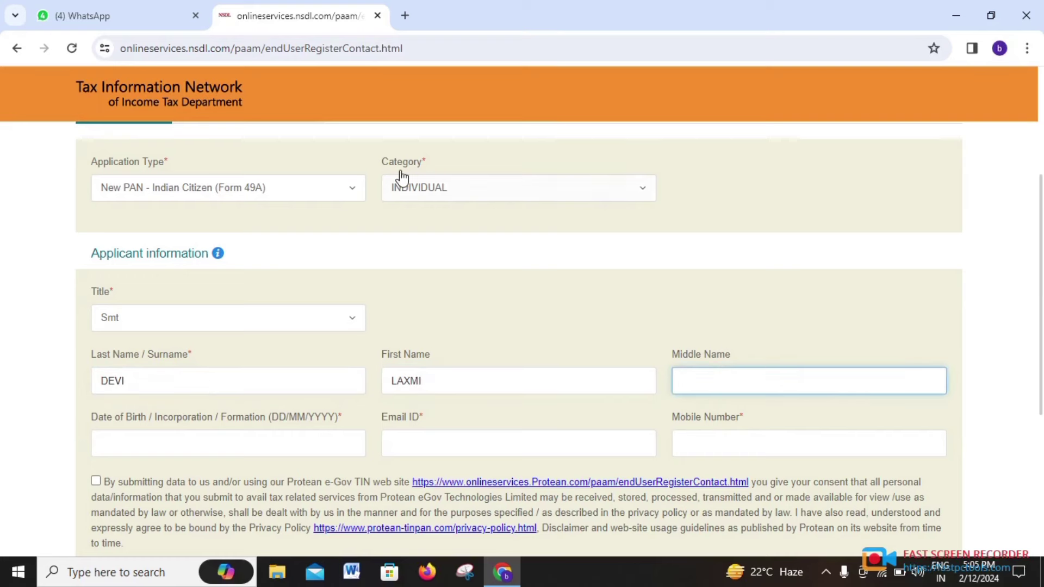
key(Tab)
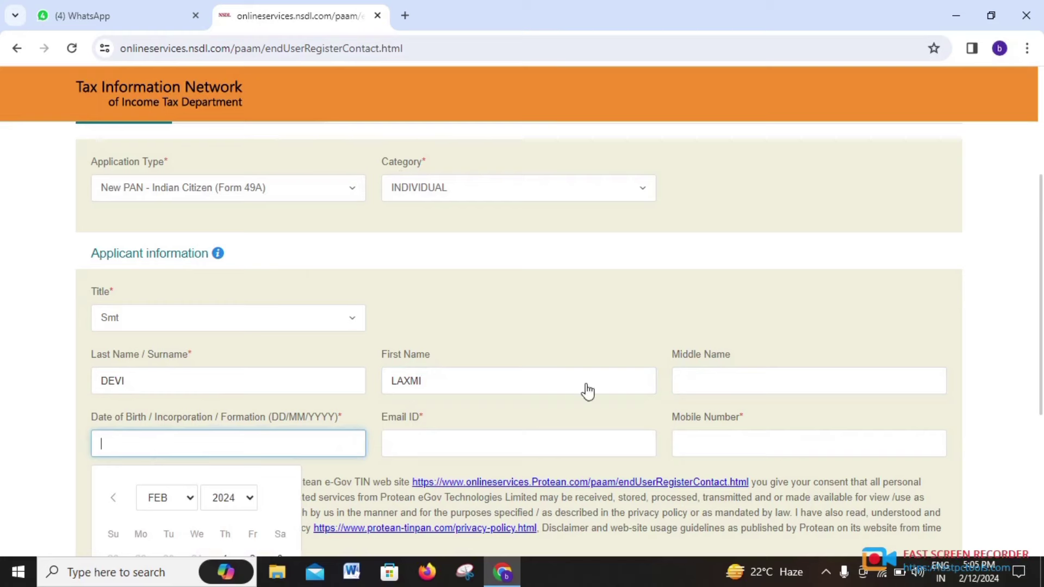
scroll(1033, 218, down, 3)
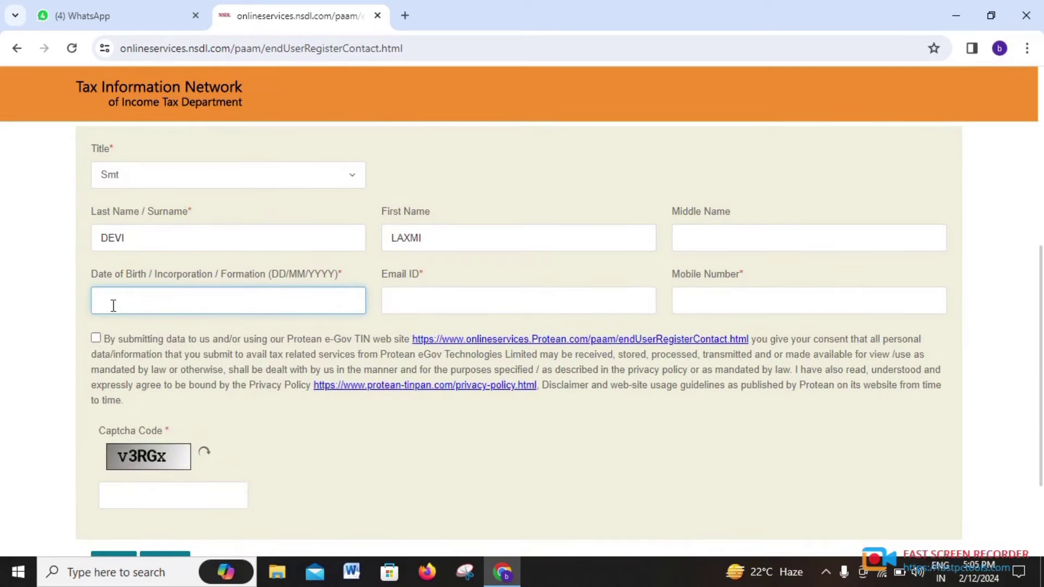
click(168, 288)
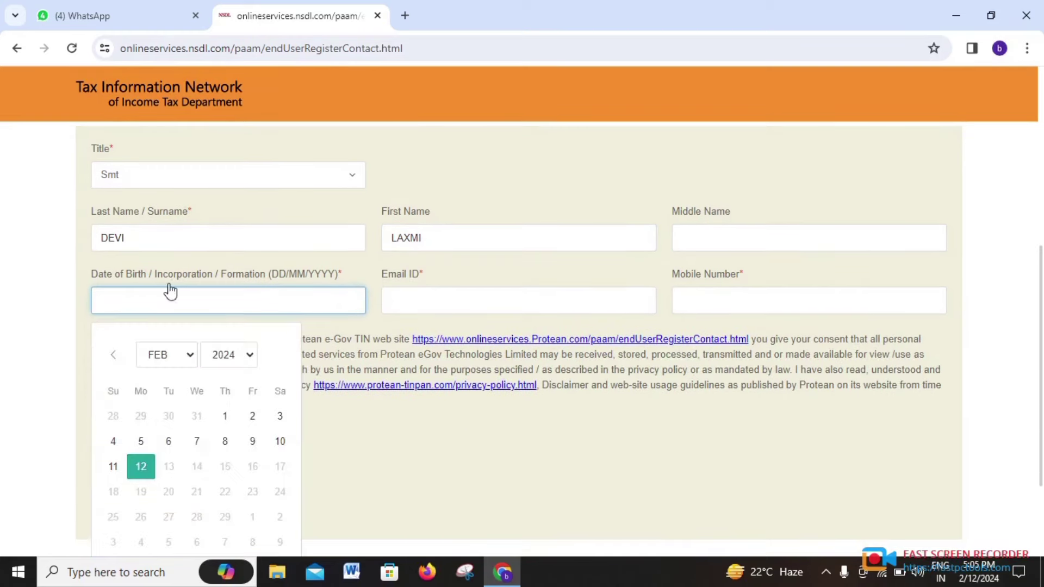
click(241, 365)
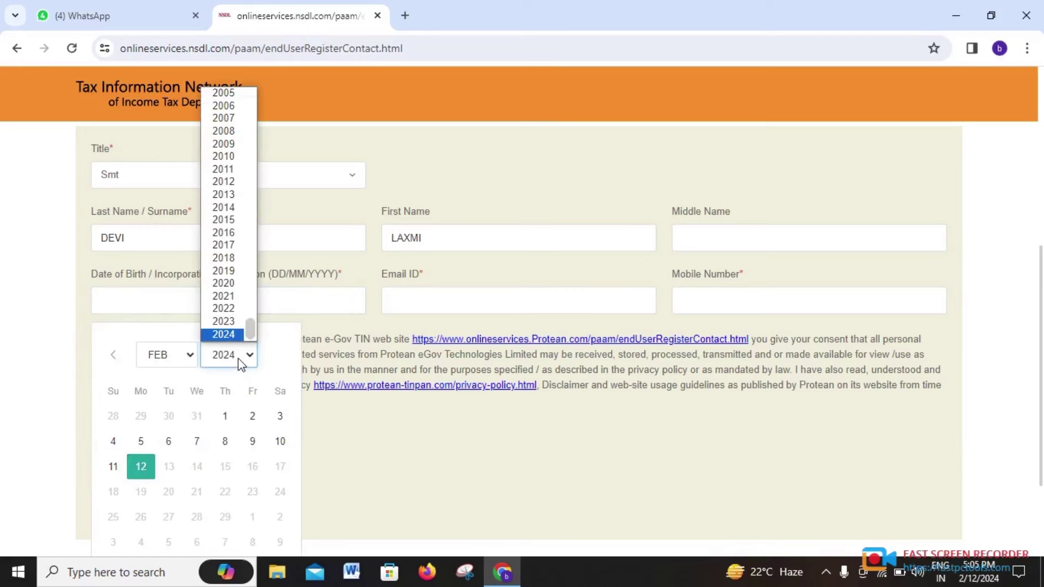
text(1993)
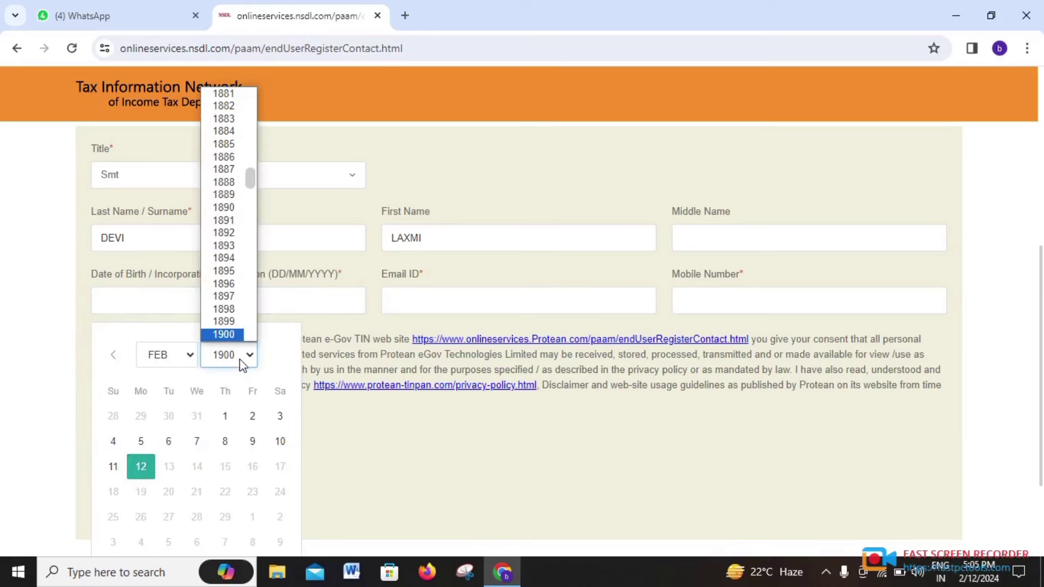
key(Up)
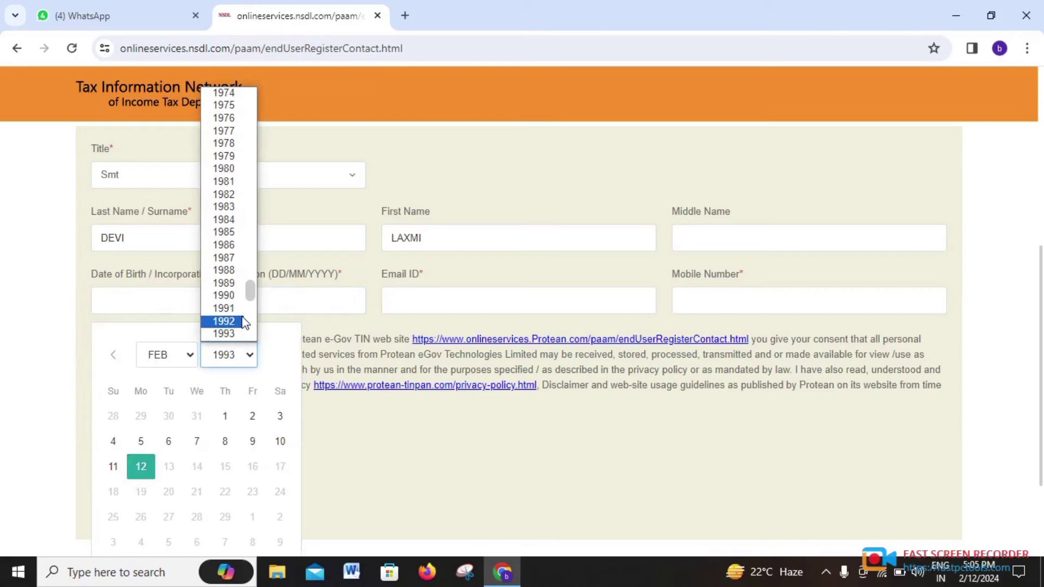
click(163, 360)
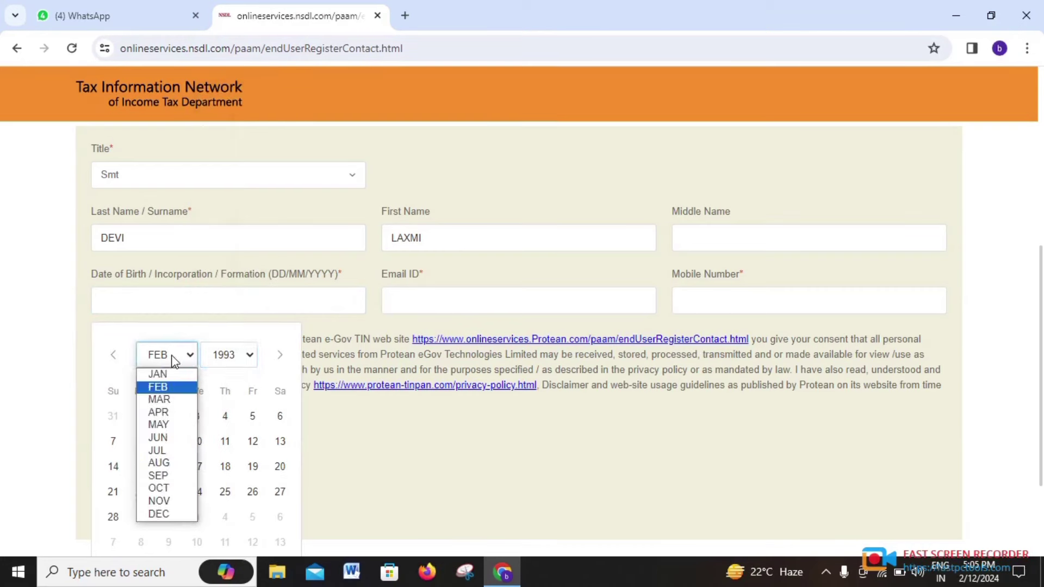
click(163, 374)
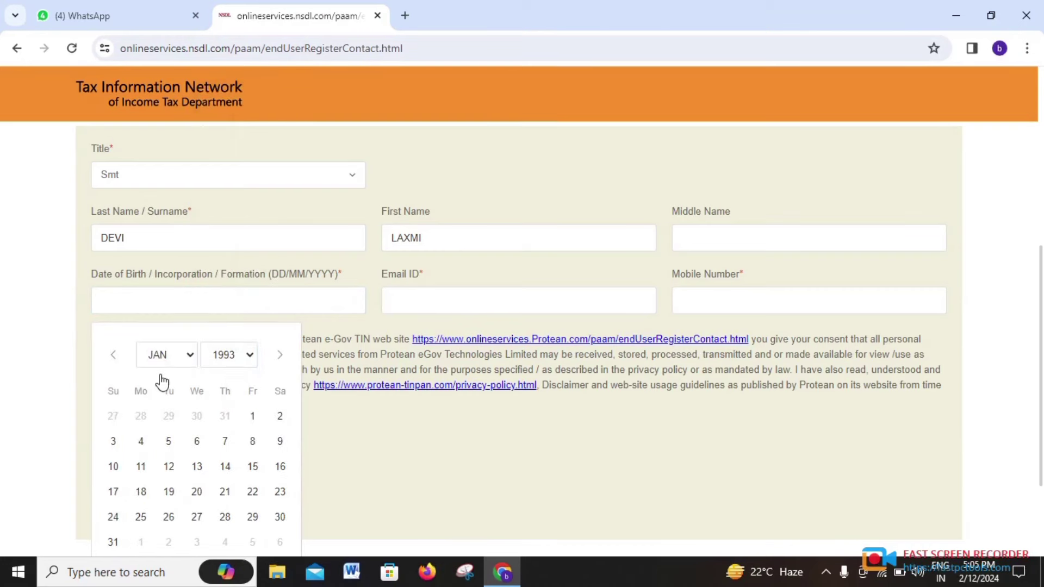
click(115, 442)
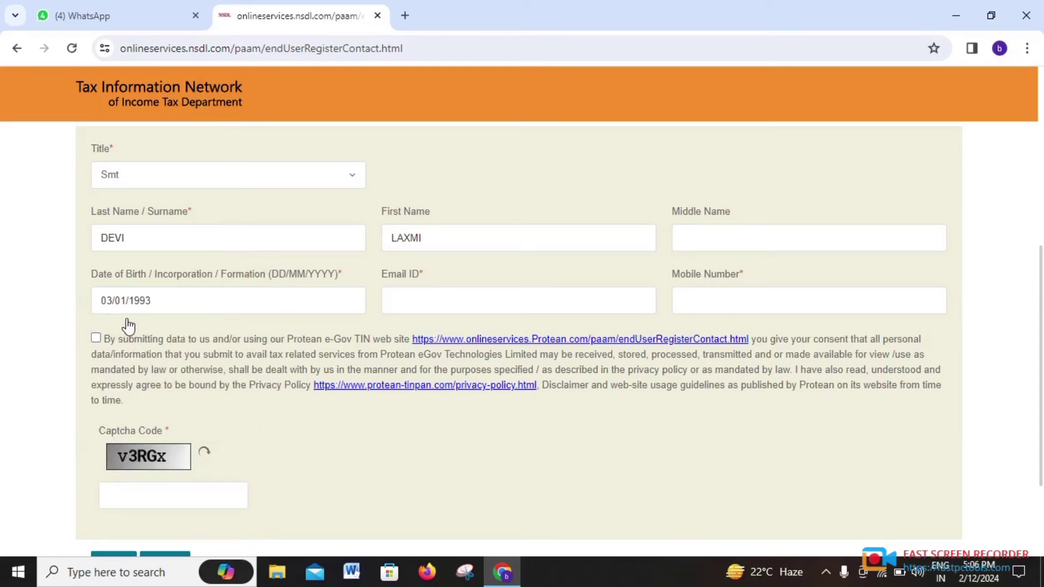
Enter the applicant's e-mail address, fixing its mistyped ending, then the mobile number.
click(418, 303)
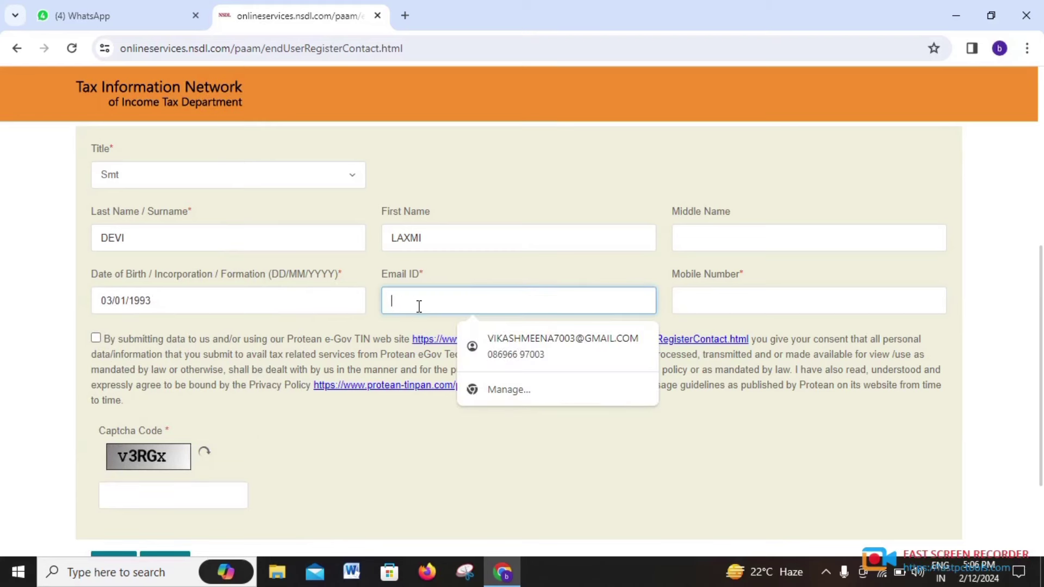
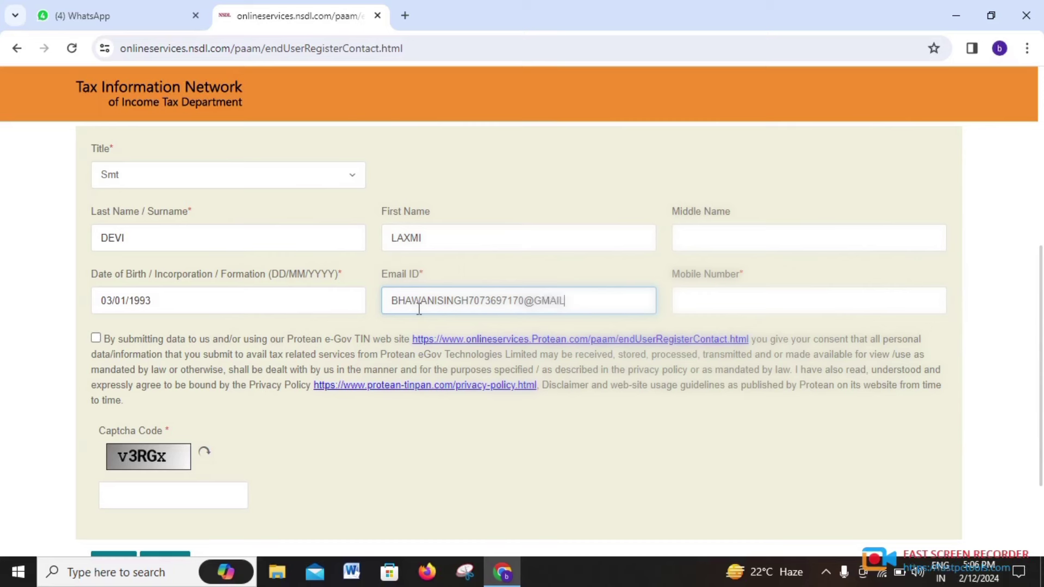
text(.COM)
click(727, 300)
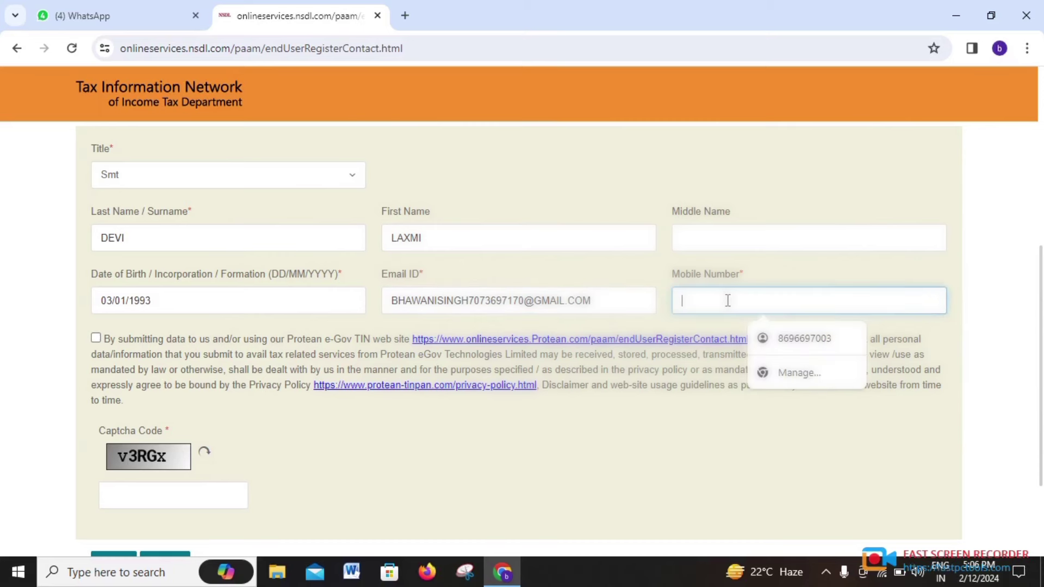
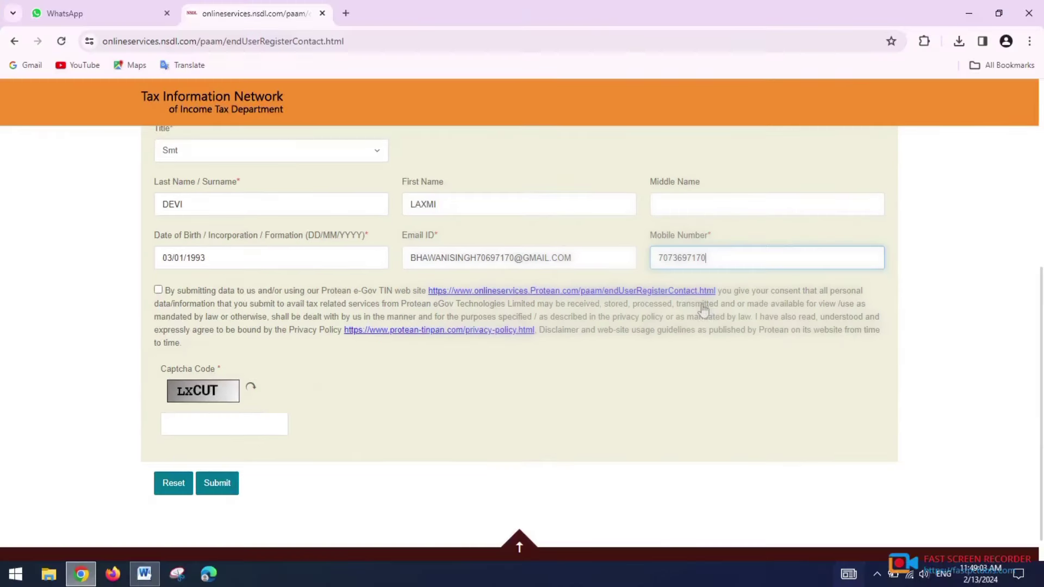
Accept the data consent, enter the captcha, submit, and continue to the full PAN form.
click(158, 290)
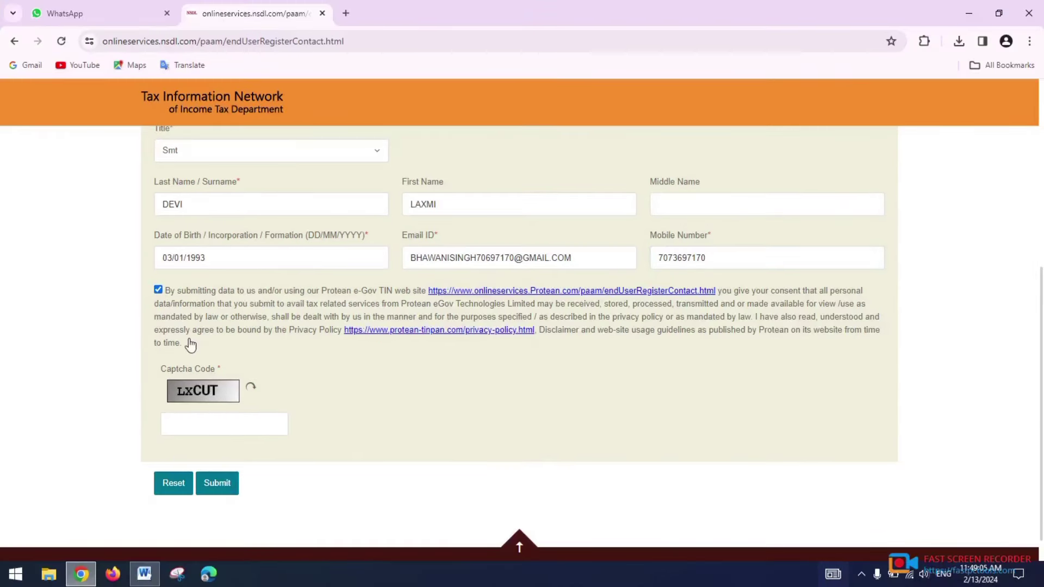
click(210, 424)
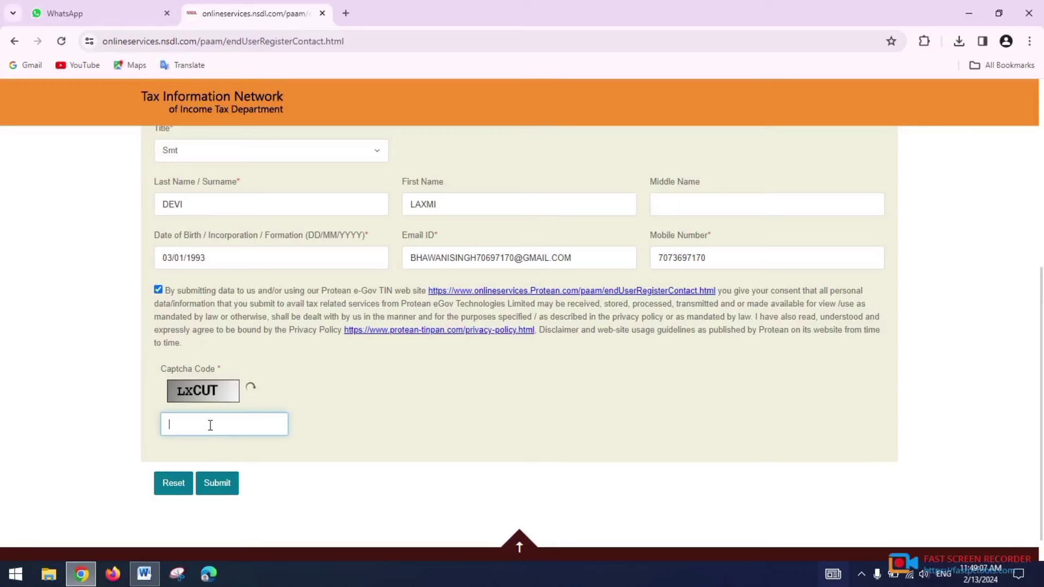
text(LXCUT)
click(206, 488)
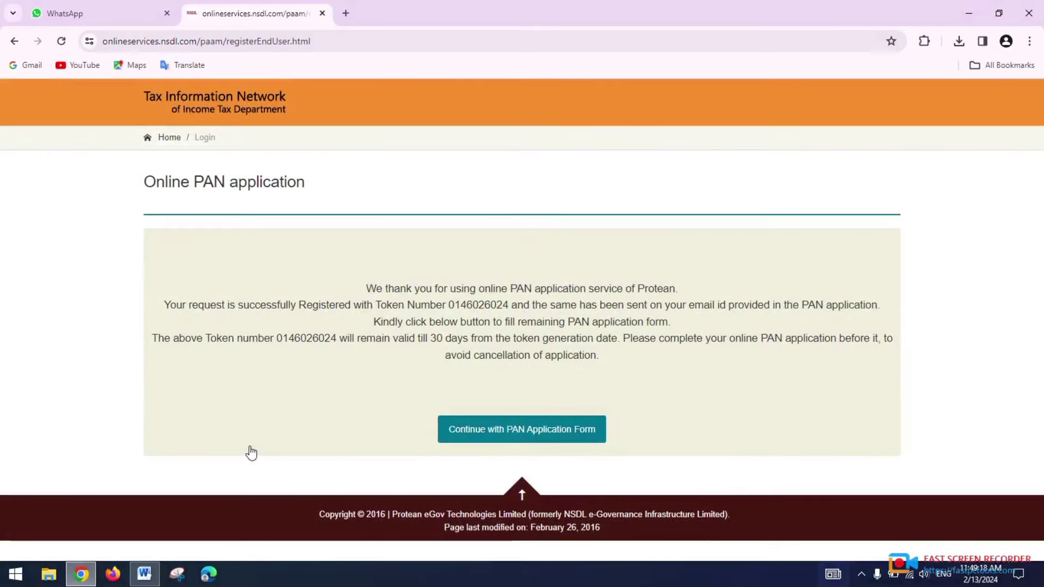
click(538, 436)
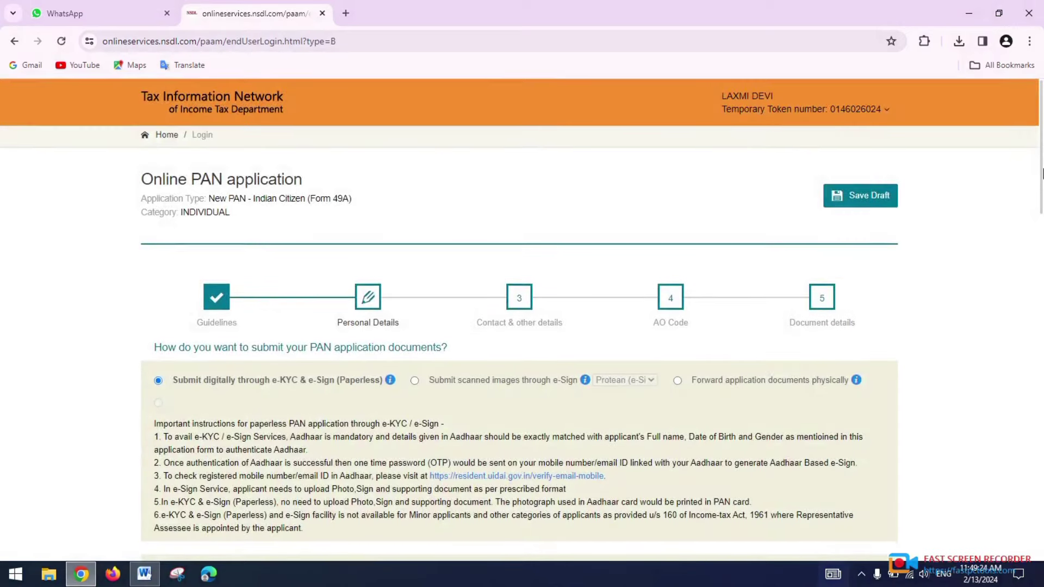
Enter the Aadhaar last four digits and choose Yes to print the Aadhaar photograph.
drag(1042, 173, 1040, 231)
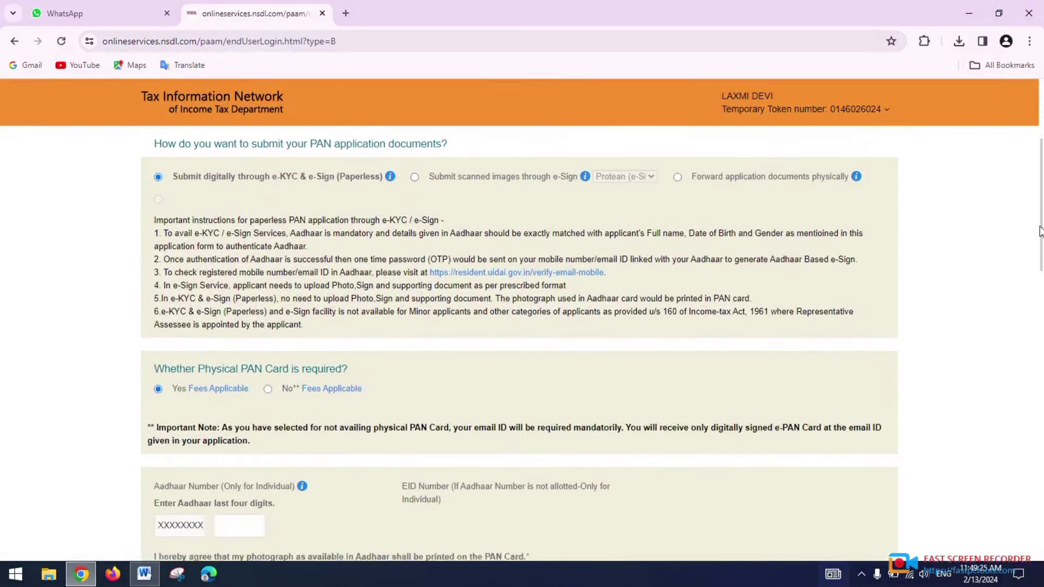
scroll(467, 172, down, 3)
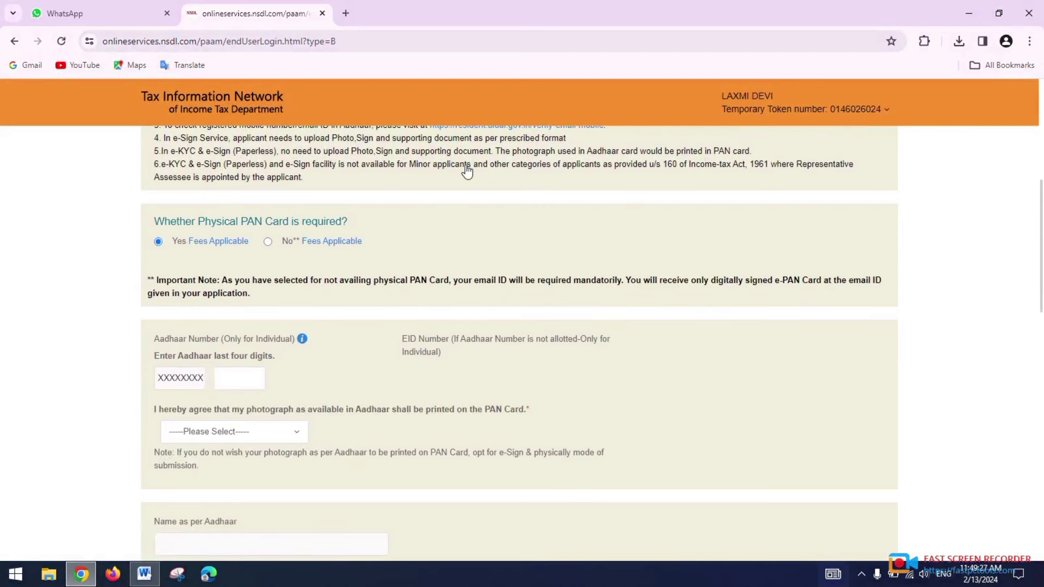
click(232, 383)
text(885)
click(238, 438)
click(202, 481)
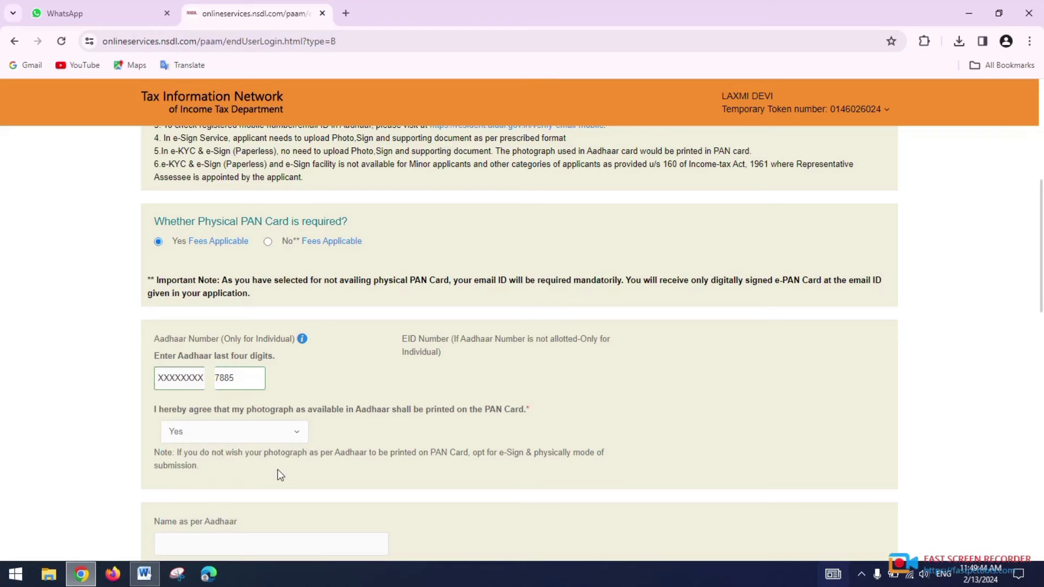
Set the applicant's gender to Female.
scroll(259, 486, down, 2)
scroll(258, 486, down, 3)
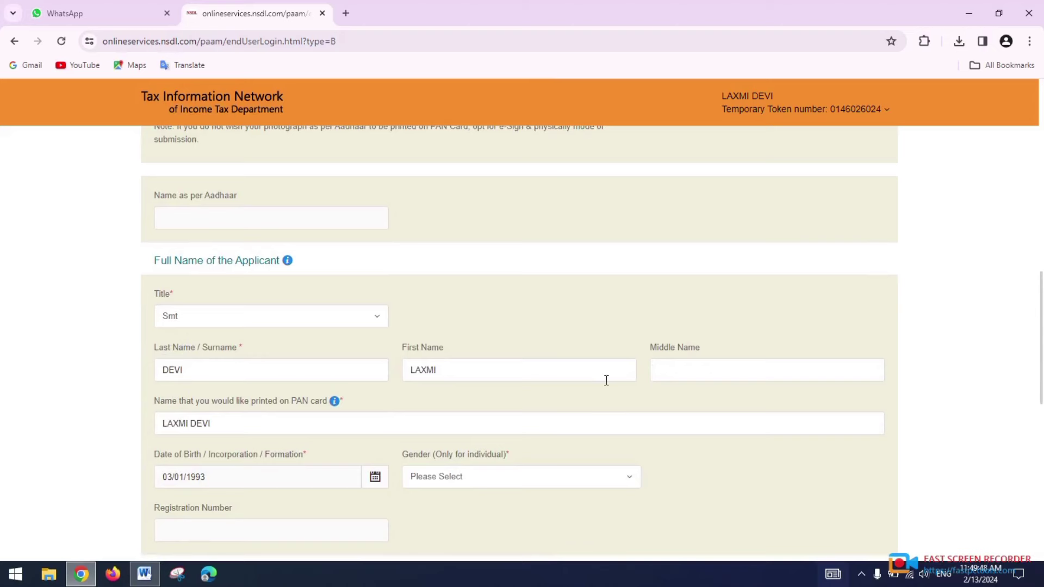
scroll(267, 473, down, 1)
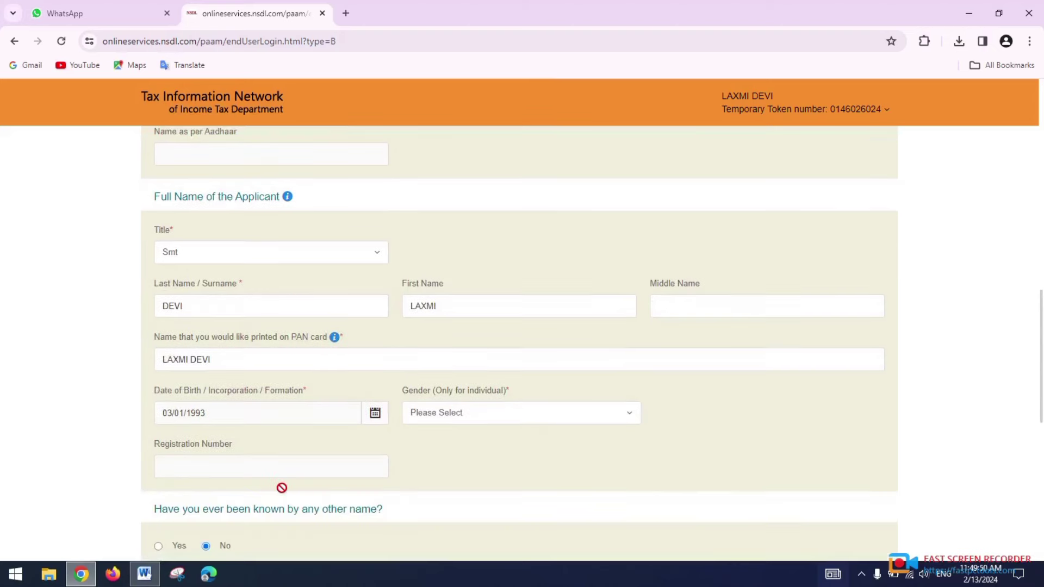
scroll(282, 488, down, 1)
click(455, 353)
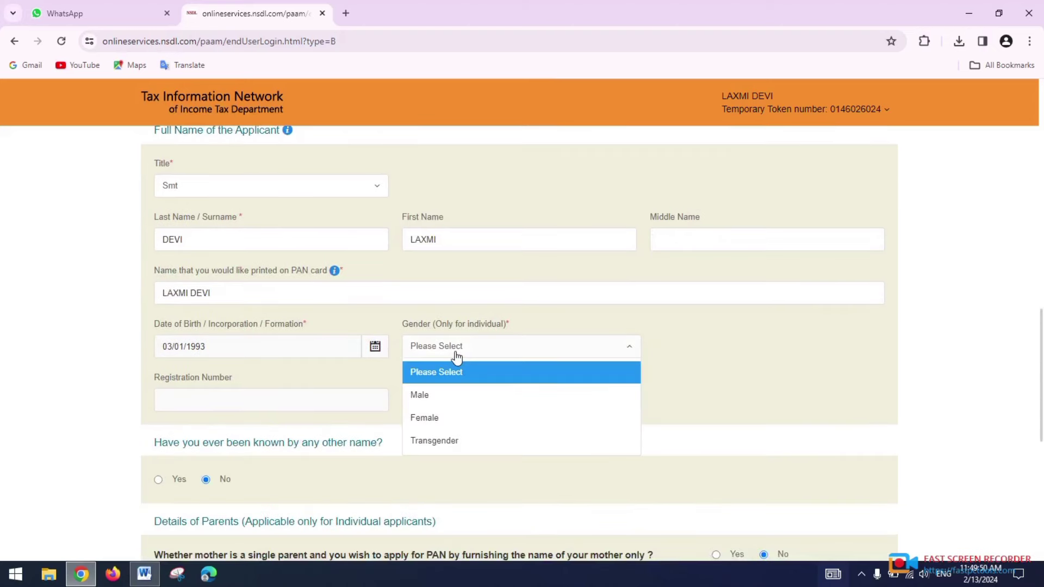
click(429, 418)
scroll(282, 435, down, 1)
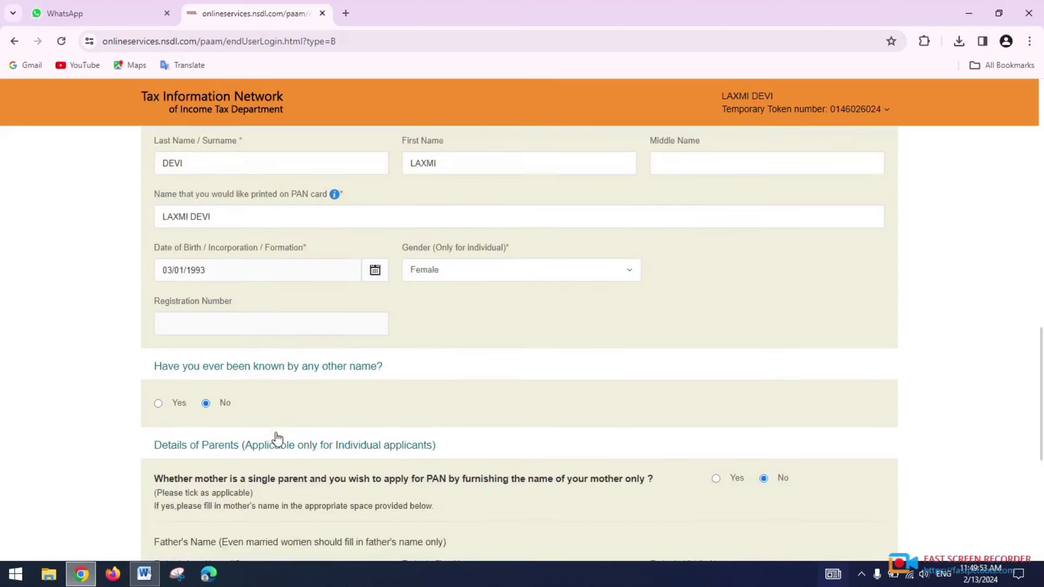
scroll(277, 438, down, 3)
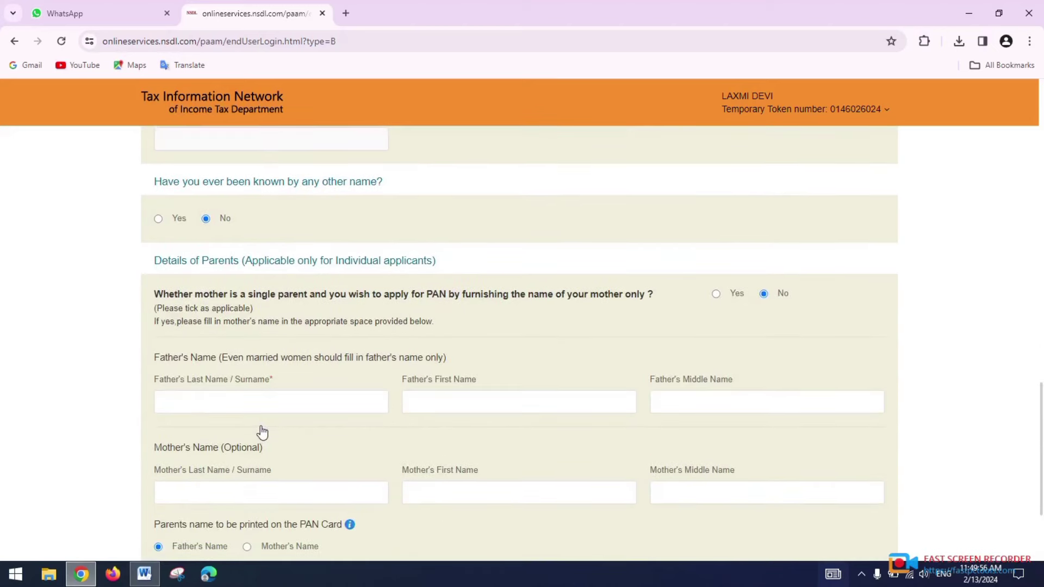
scroll(262, 432, up, 4)
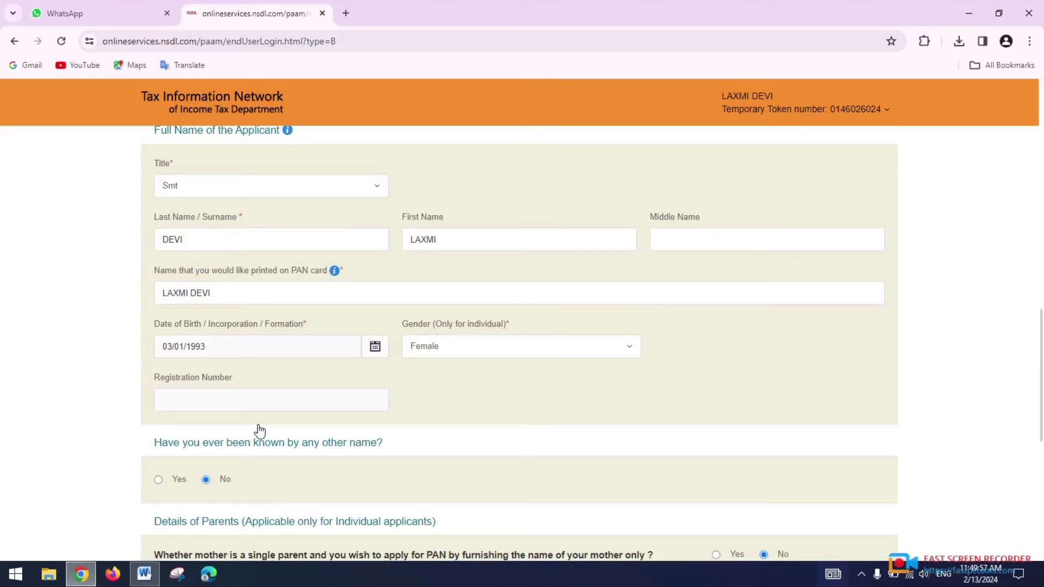
scroll(261, 432, down, 5)
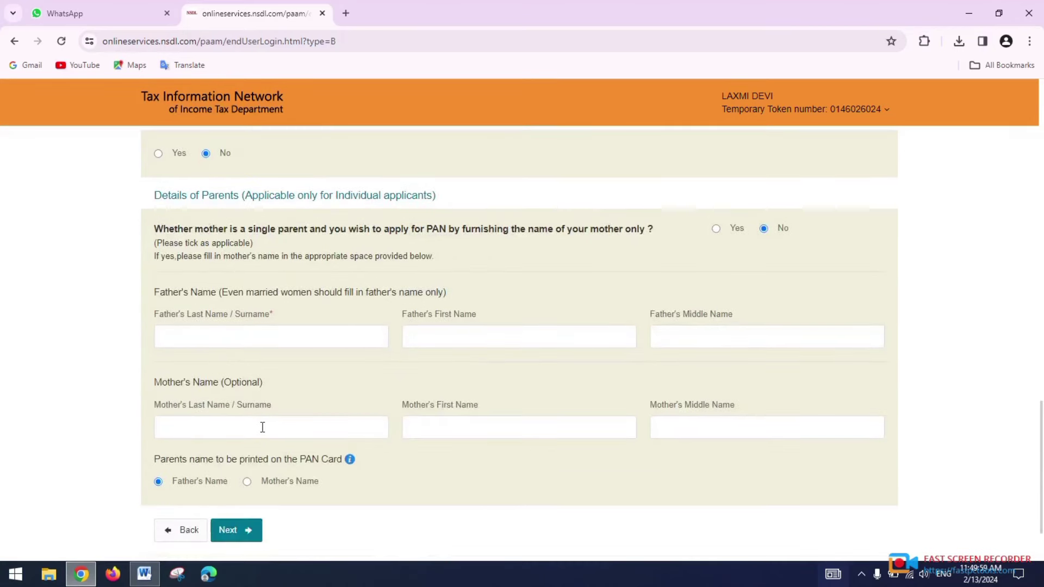
scroll(262, 426, down, 1)
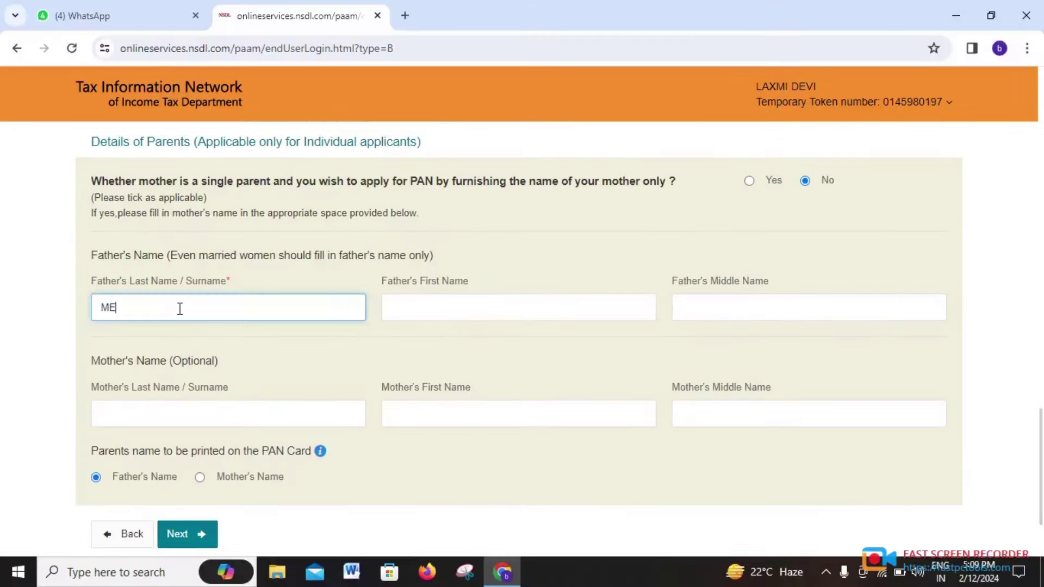
Type the father's surname, correcting its misspelled ending.
text(HARA)
key(BackSpace)
key(BackSpace)
key(BackSpace)
text(RA)
key(BackSpace)
key(BackSpace)
text(ARA)
Enter the father's first and middle names and advance to Contact & other details.
key(Tab)
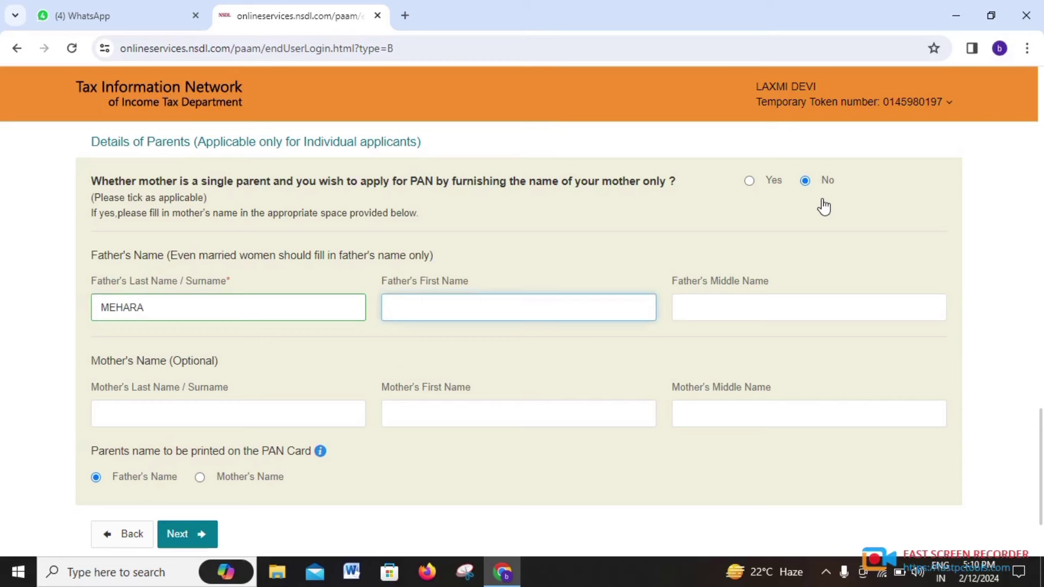
key(Tab)
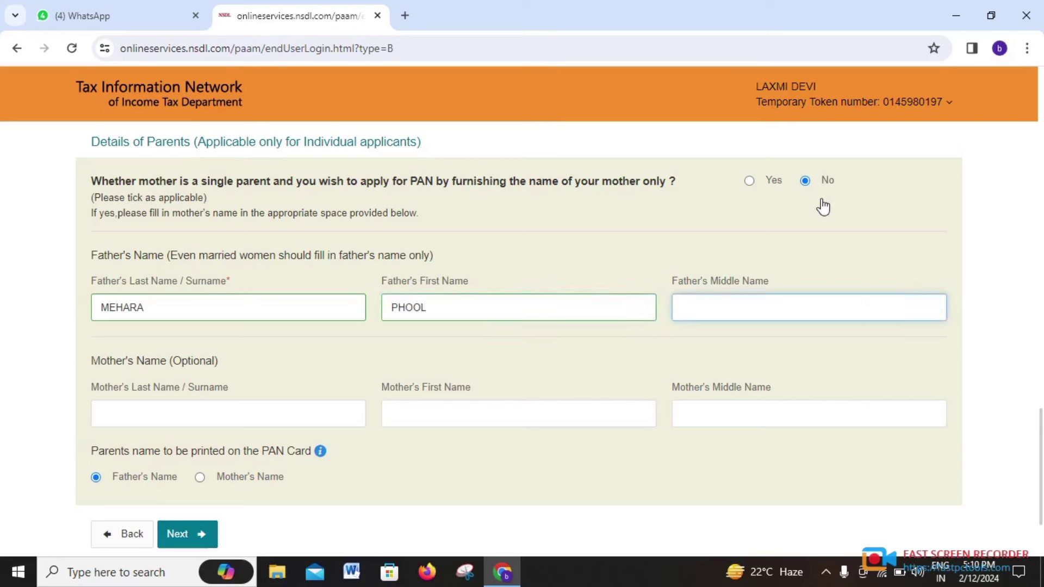
click(609, 375)
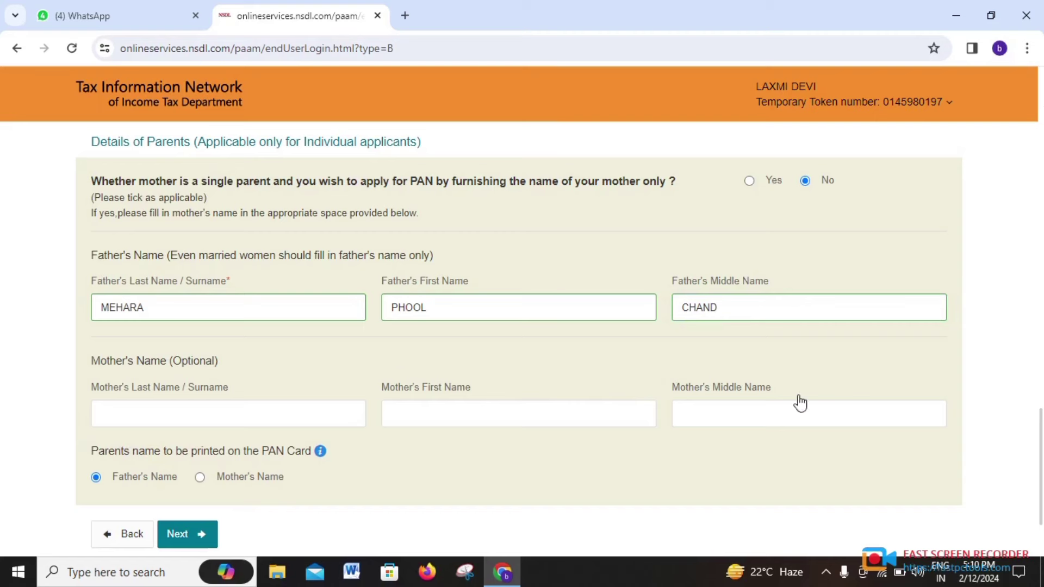
scroll(799, 400, down, 2)
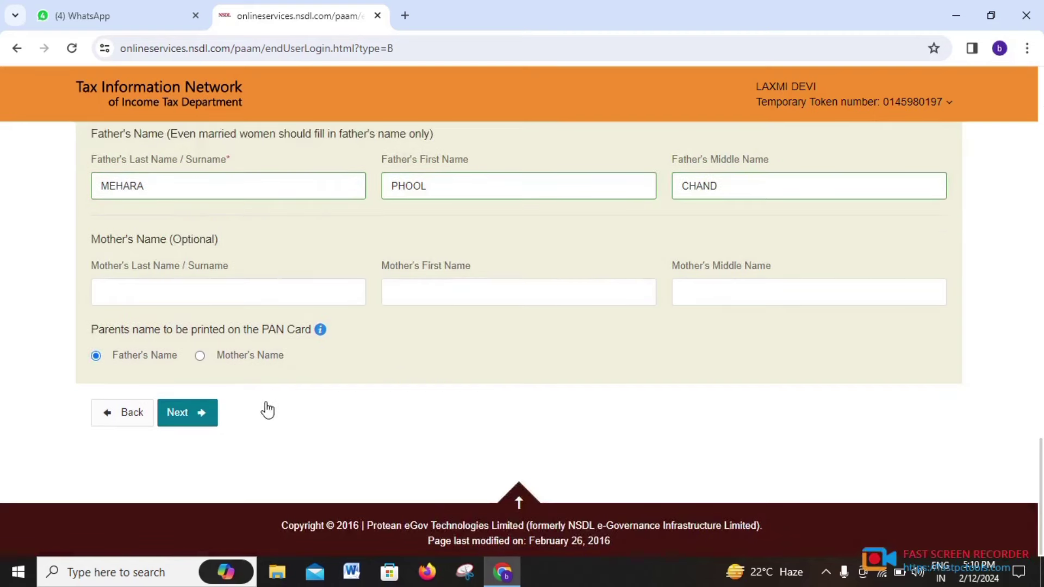
click(189, 411)
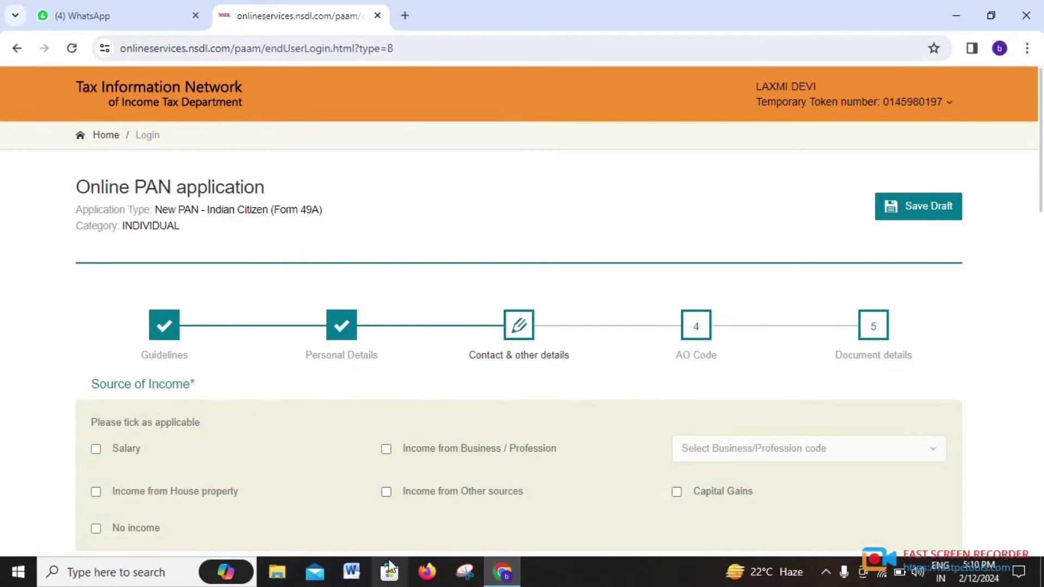
Mark No income as the applicant's source of income.
scroll(293, 427, down, 6)
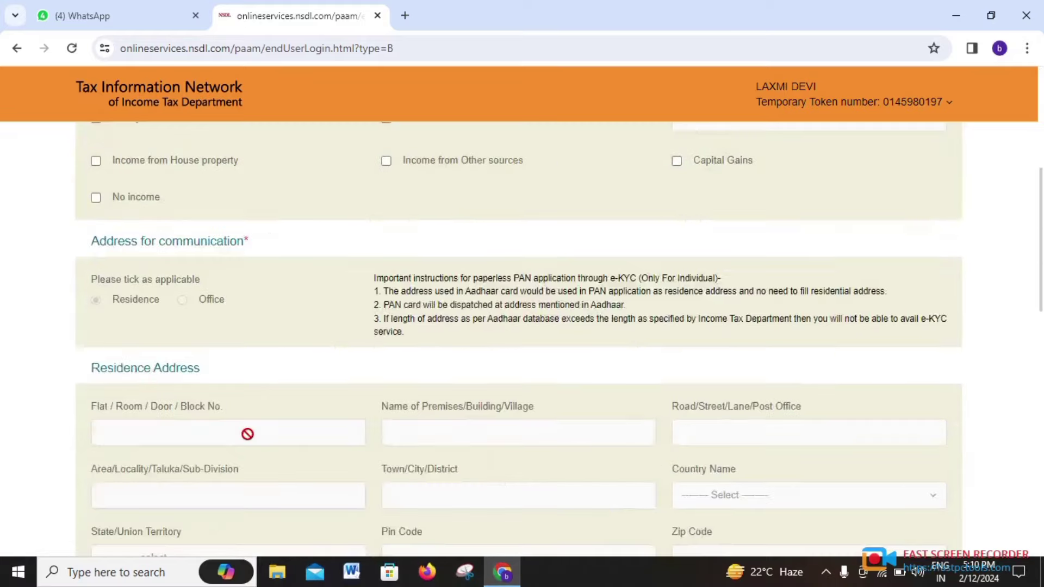
click(96, 198)
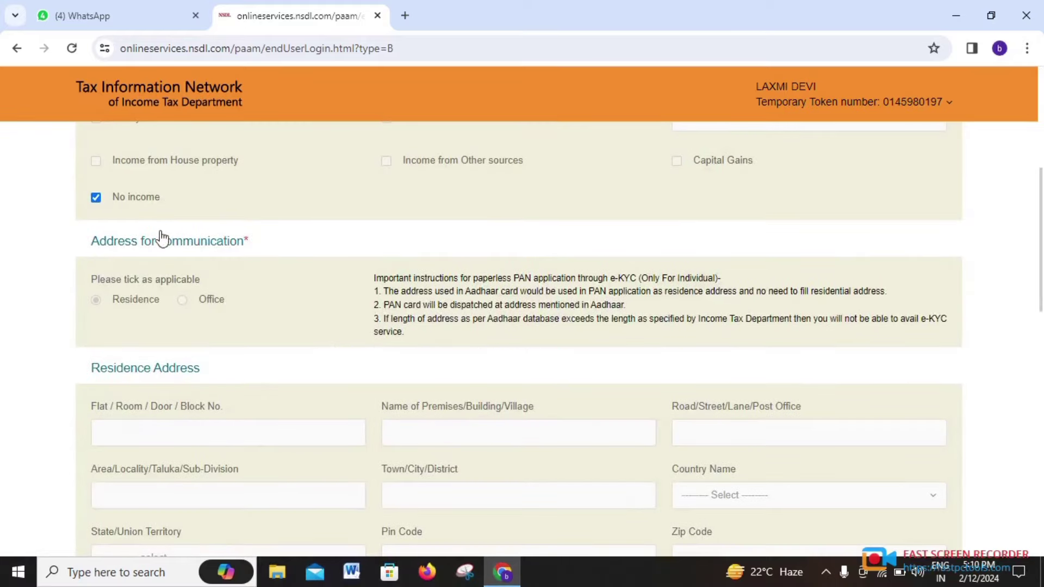
drag(1041, 280, 1041, 495)
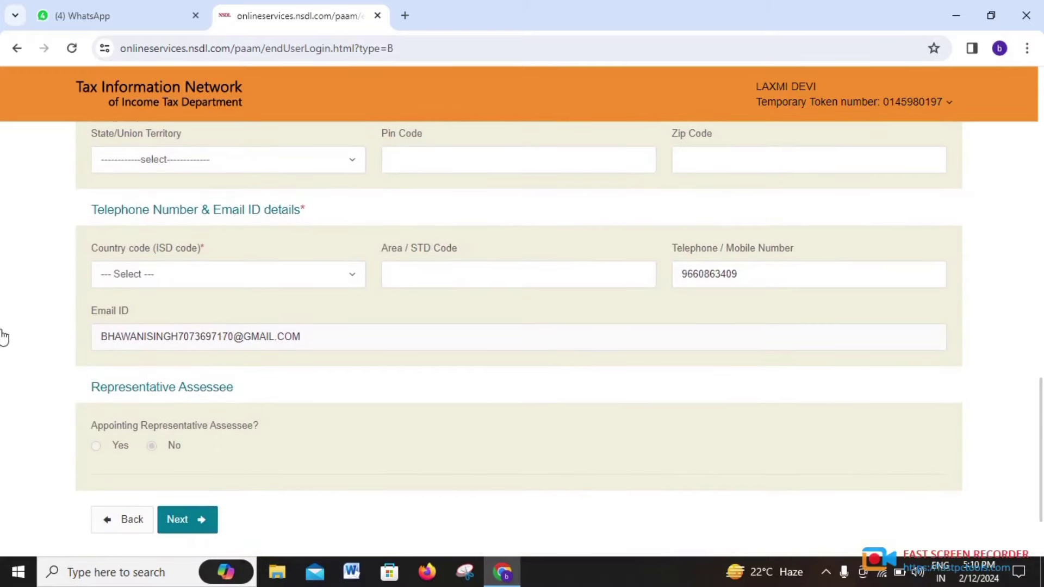
Set the ISD country code to INDIA (91) and go on to the AO Code step.
click(154, 280)
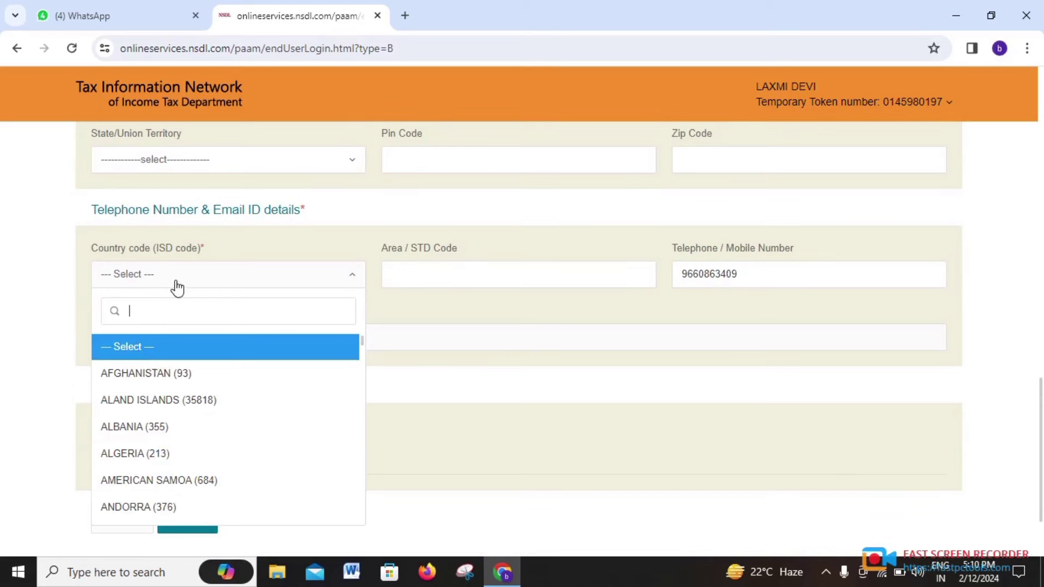
text(RA)
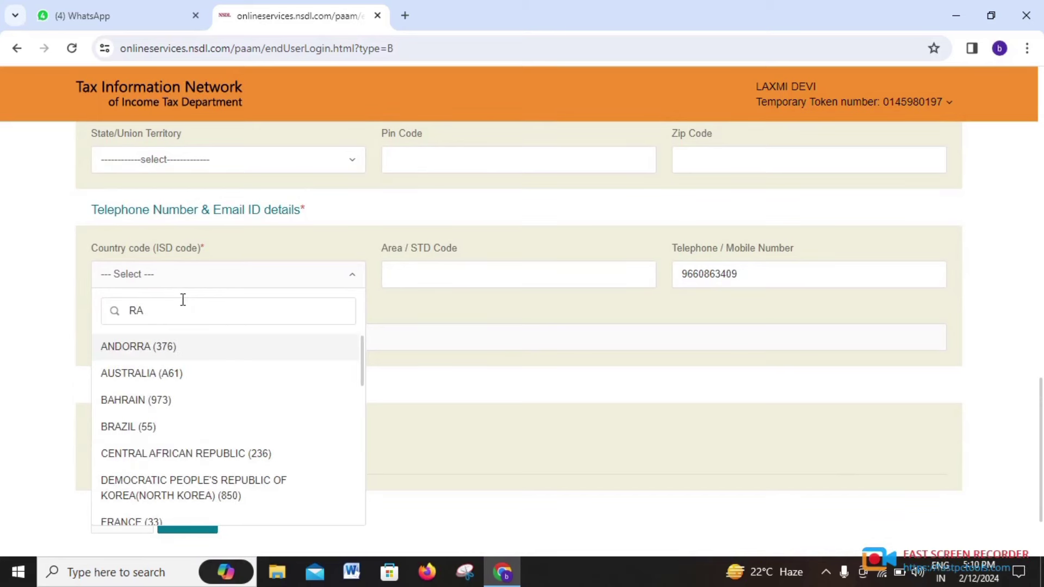
key(BackSpace)
key(BackSpace)
text(IND)
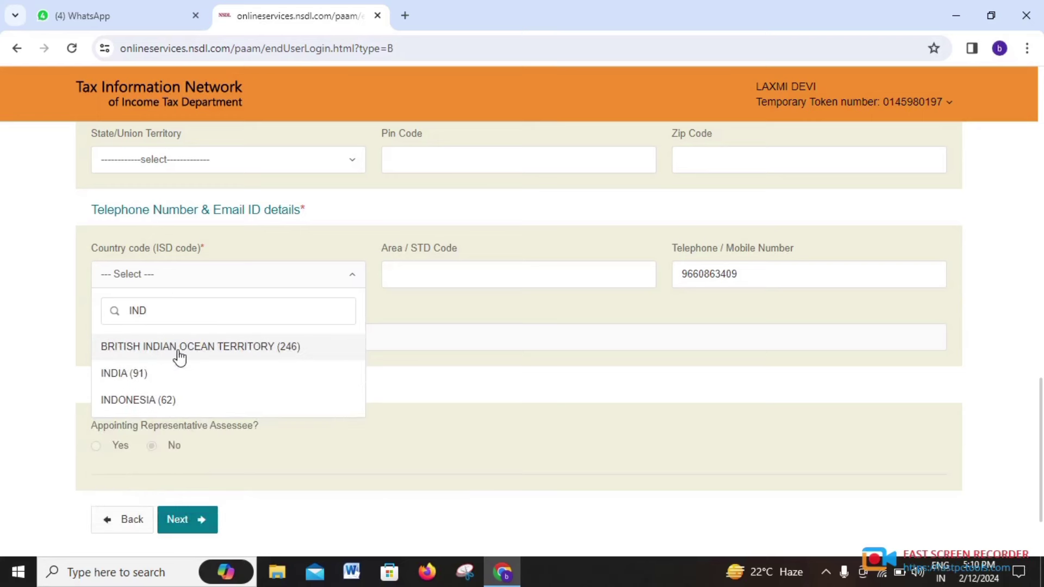
click(159, 375)
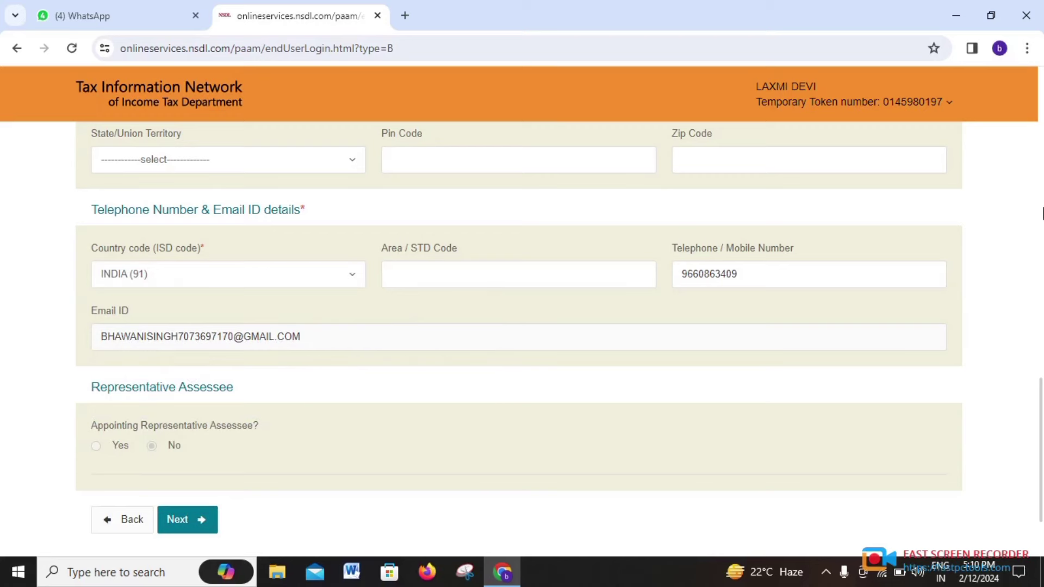
scroll(1042, 213, up, 15)
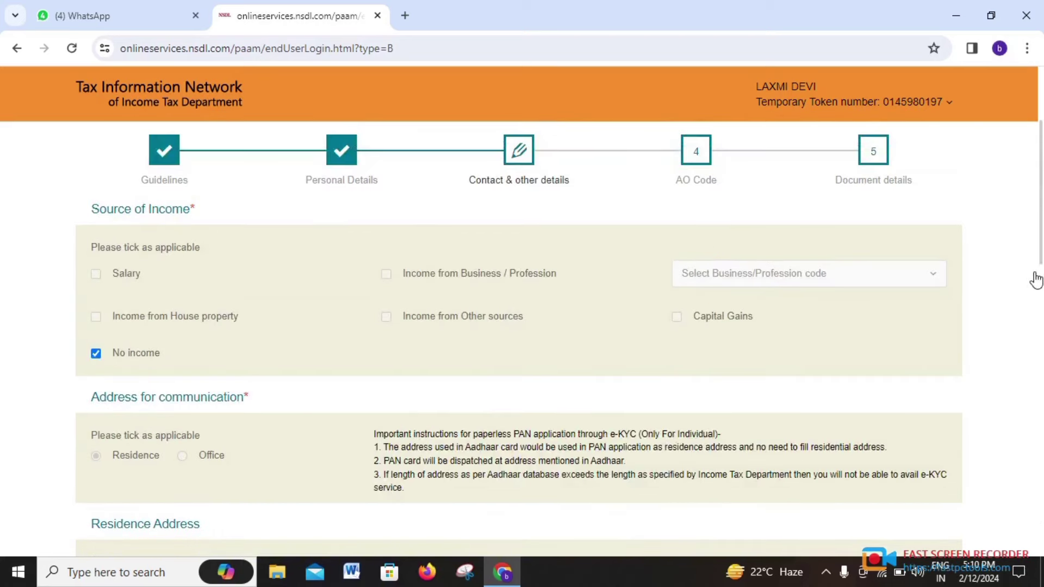
drag(1040, 150, 1043, 465)
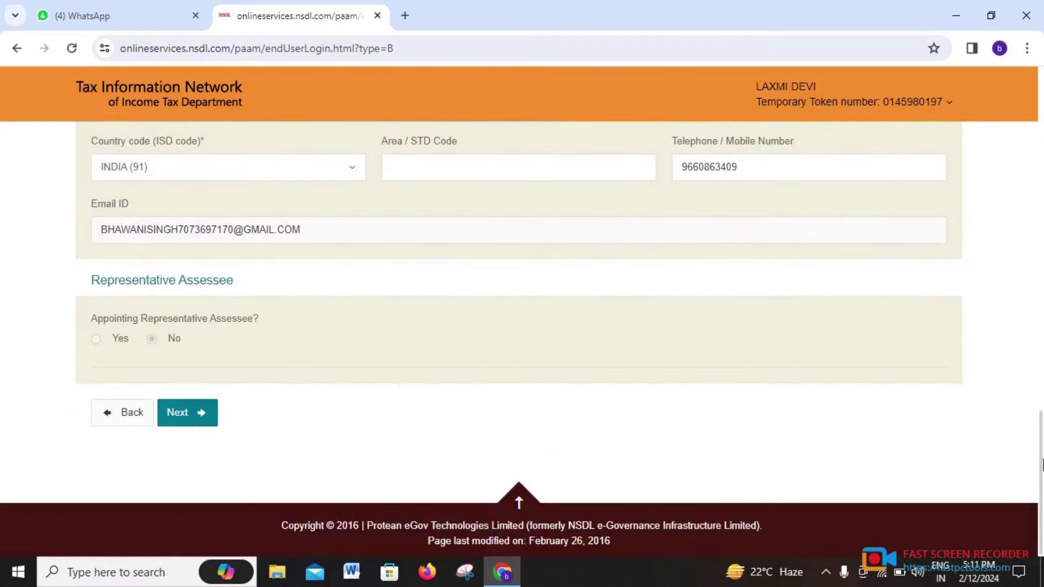
click(177, 415)
Set the AO code search to state RAJASTHAN and city JAIPUR.
scroll(280, 400, down, 5)
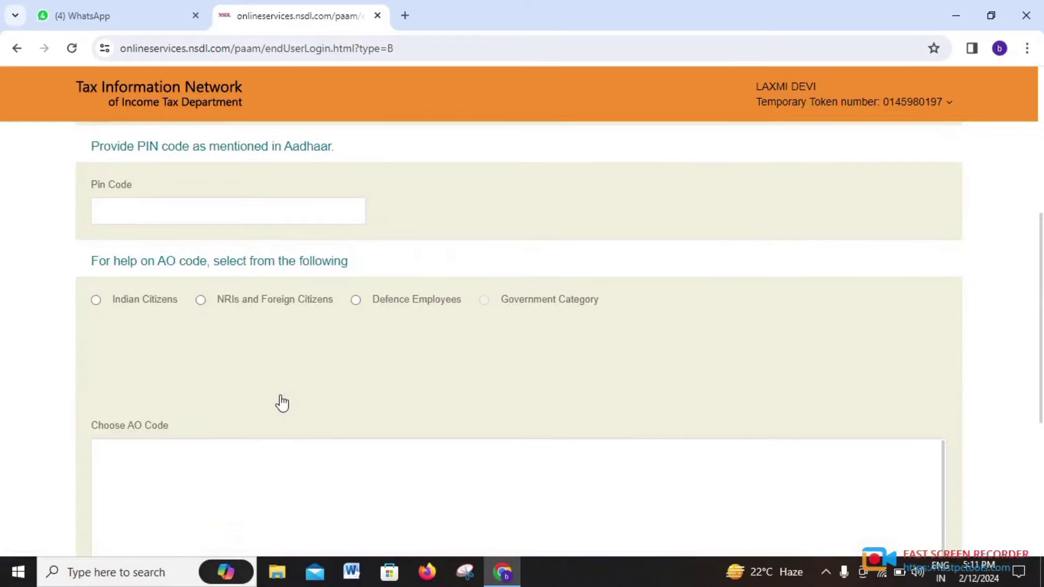
click(95, 298)
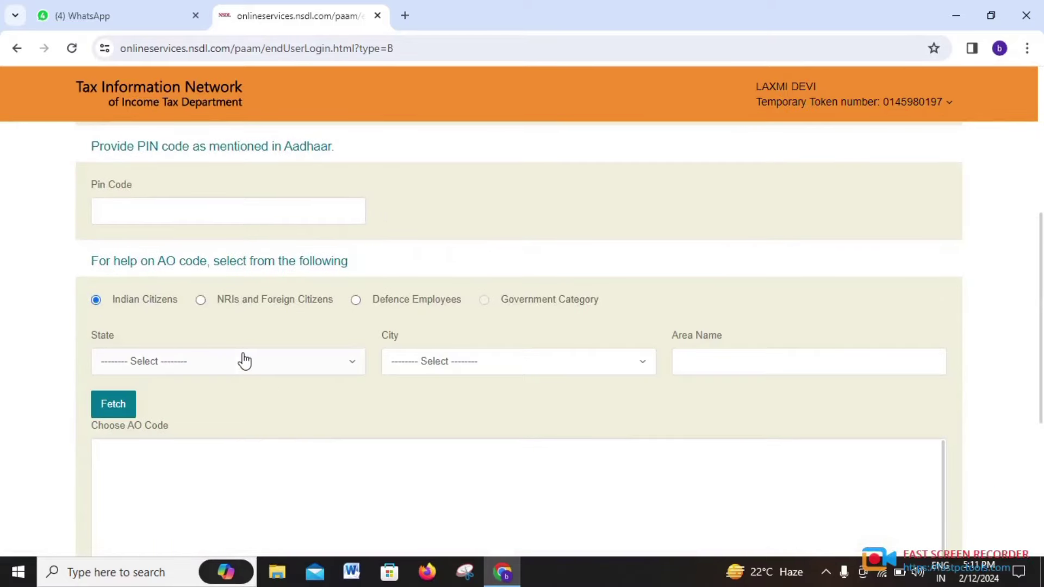
click(242, 362)
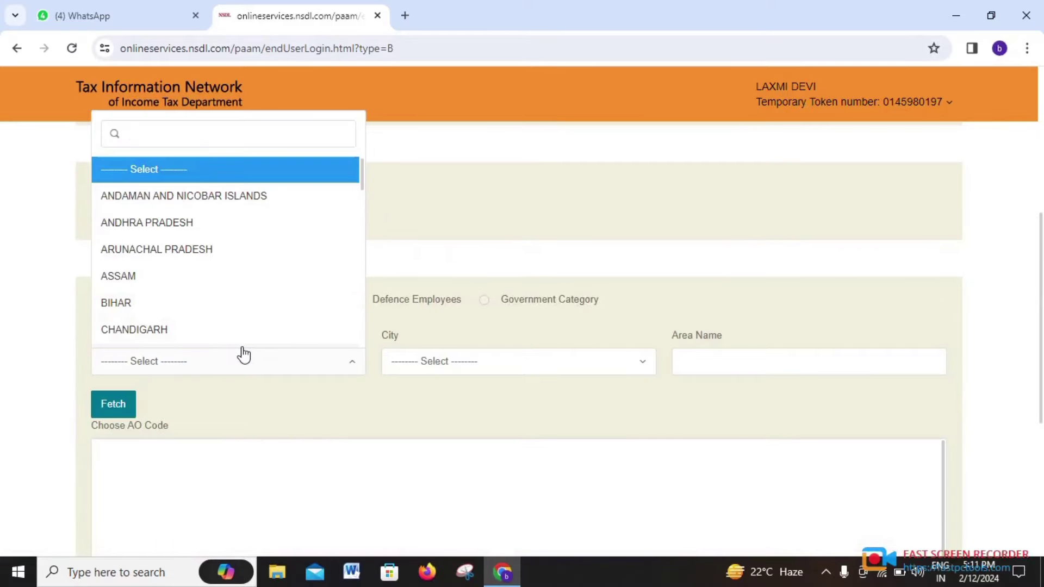
text(RA)
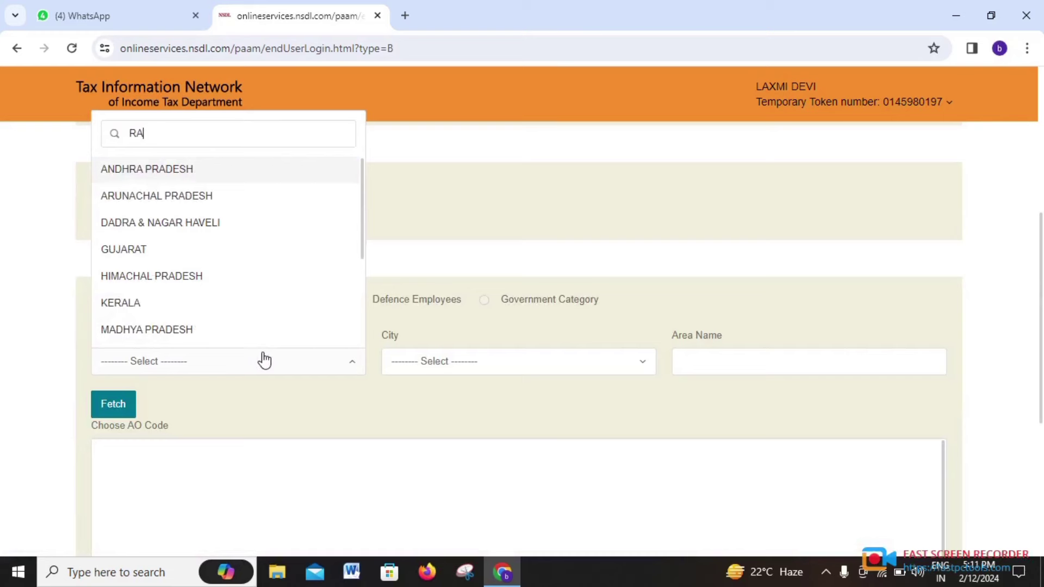
text(J)
click(173, 336)
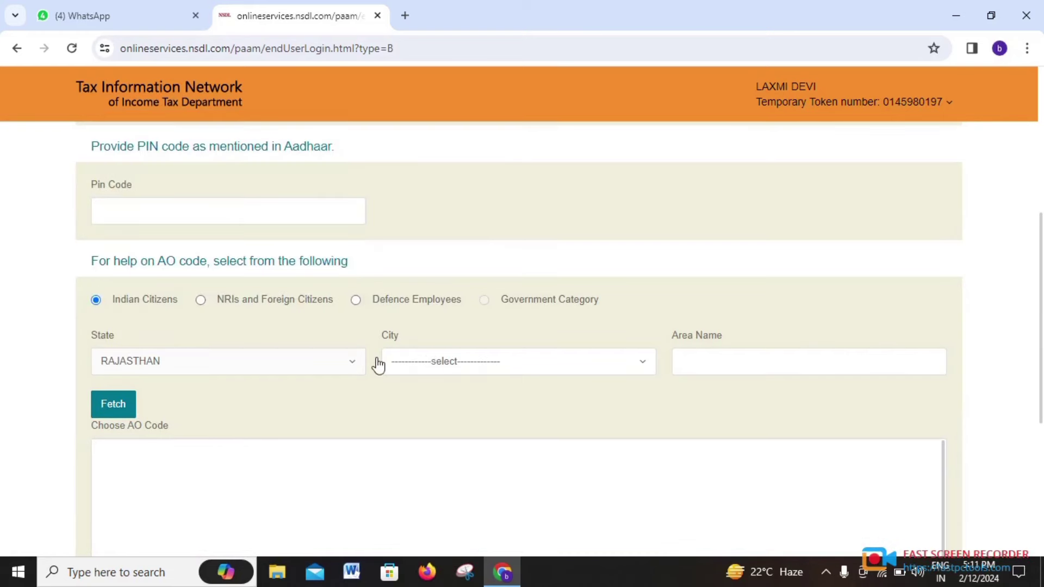
click(402, 365)
text(J)
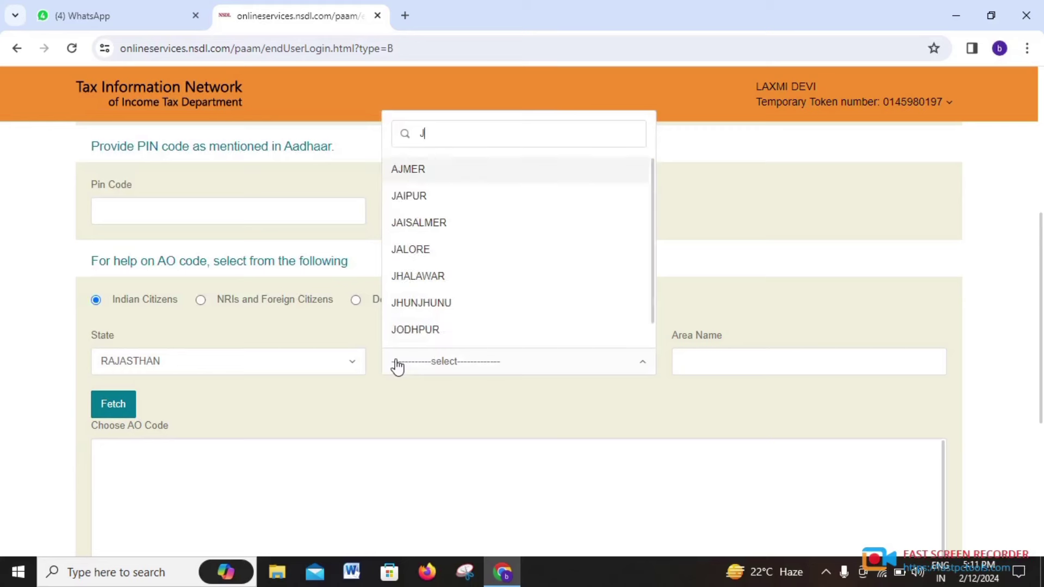
click(411, 202)
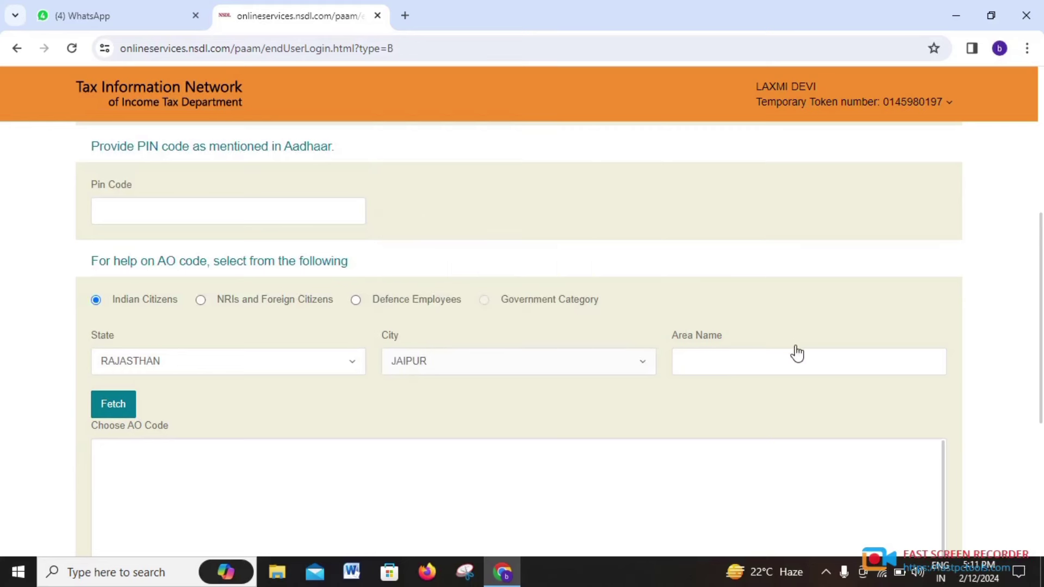
click(705, 367)
Select AO code CIRCLE 7, JPR, dismiss the reminder, and continue to Document details.
drag(1041, 242, 1038, 296)
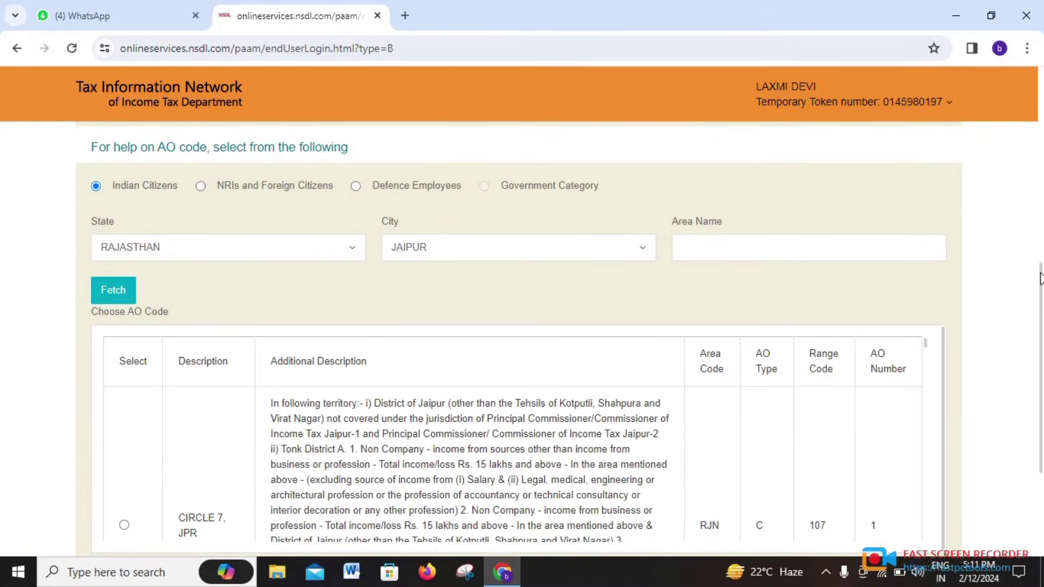
drag(1040, 279, 1036, 350)
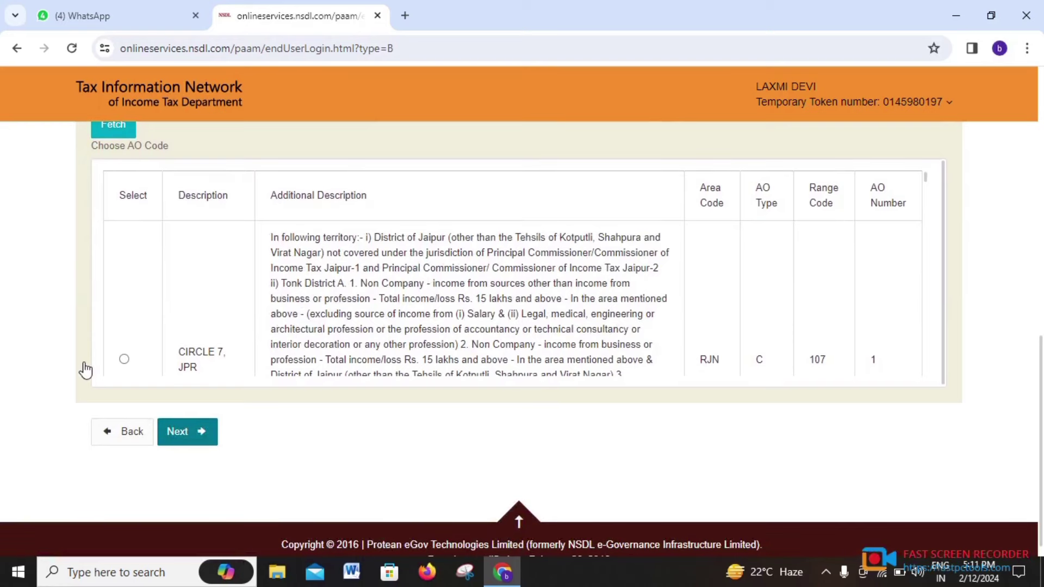
click(124, 359)
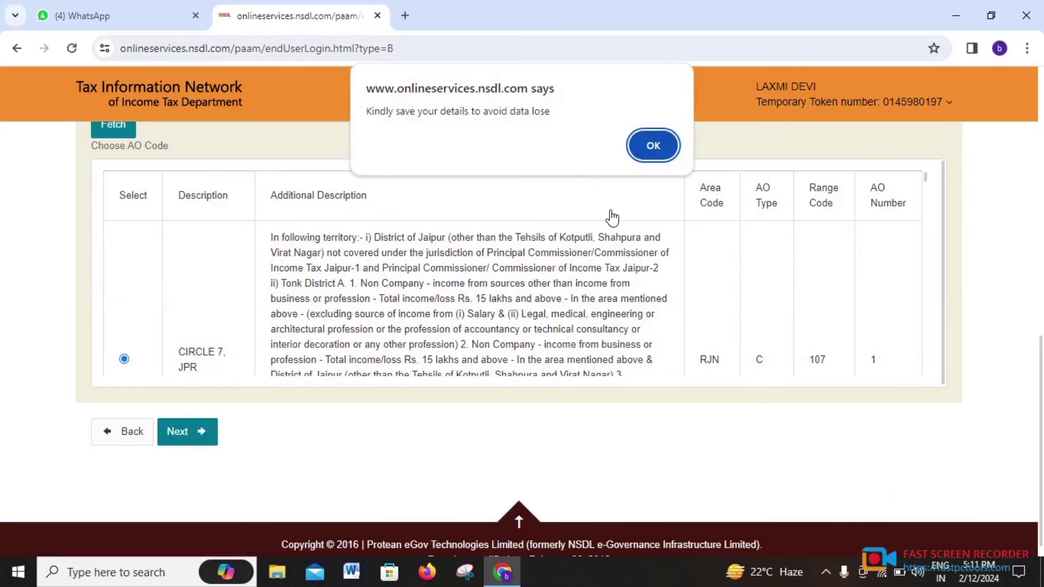
click(654, 140)
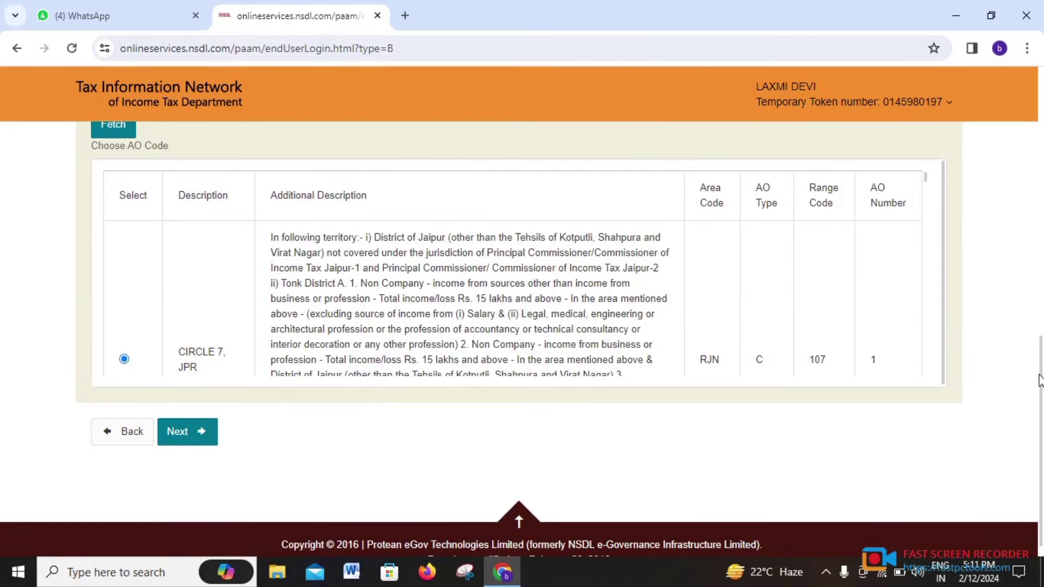
drag(1040, 380, 991, 189)
scroll(1001, 234, down, 9)
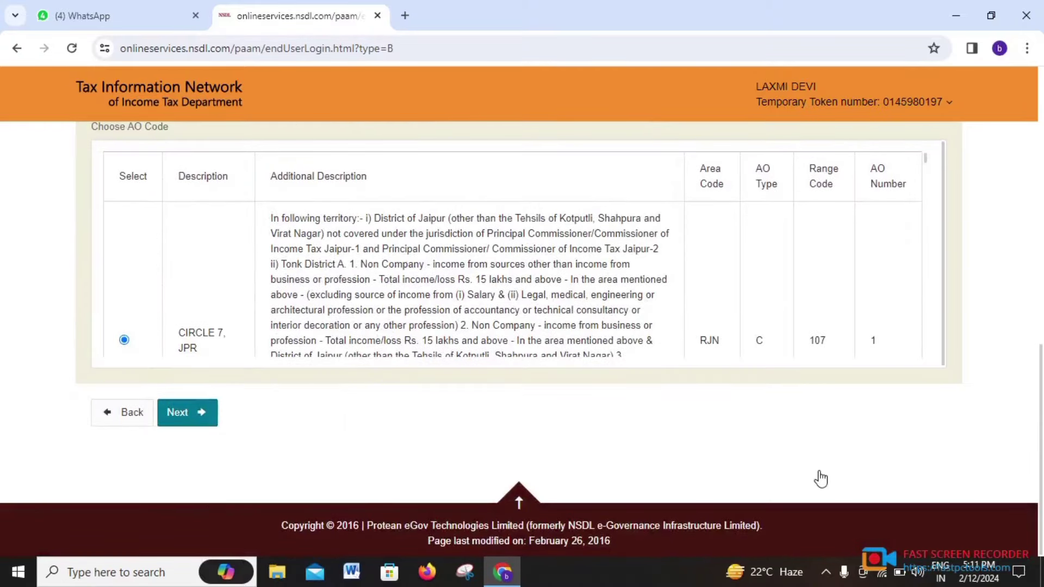
click(188, 413)
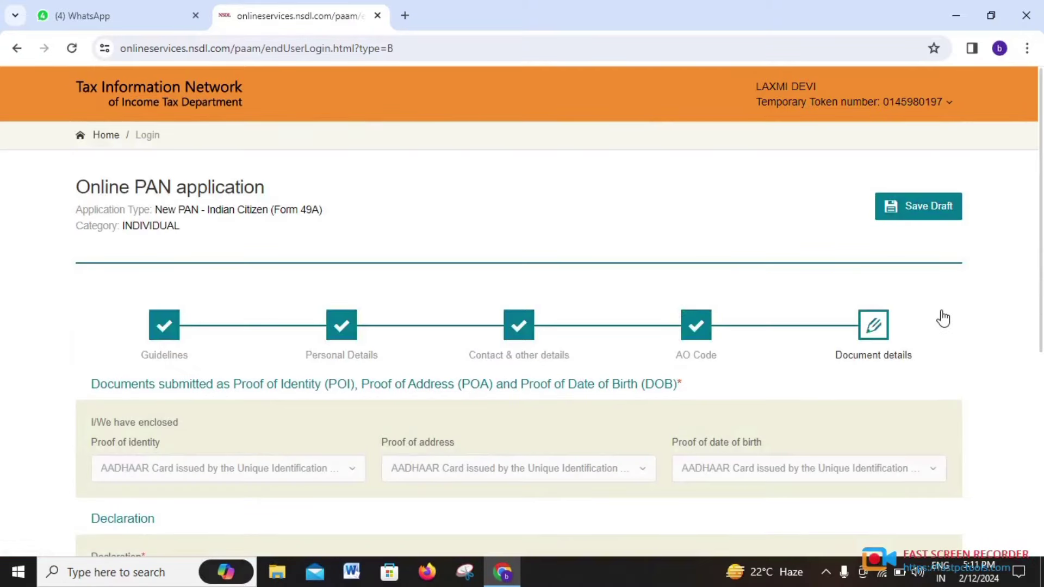
Declare the capacity as Himself/Herself, fill in the applicant's place, and submit the Form 49A application.
drag(1040, 235, 1041, 410)
click(191, 331)
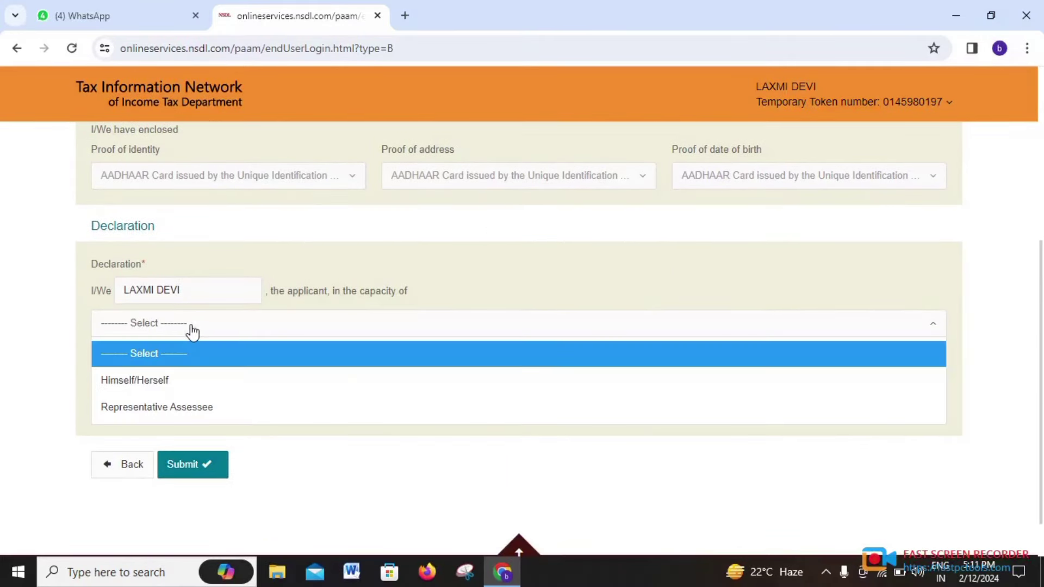
click(145, 383)
click(156, 409)
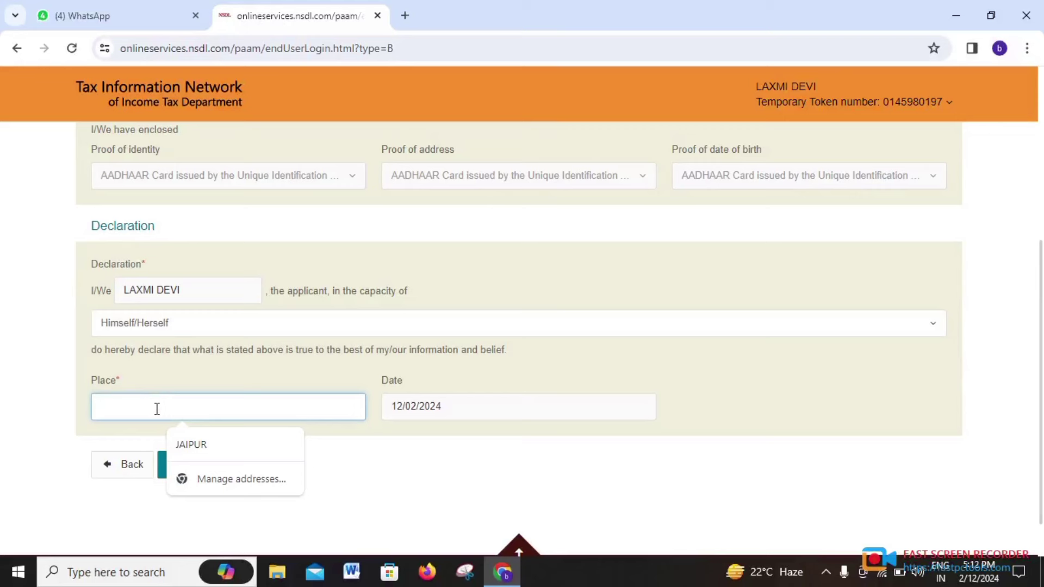
text(RAISA)
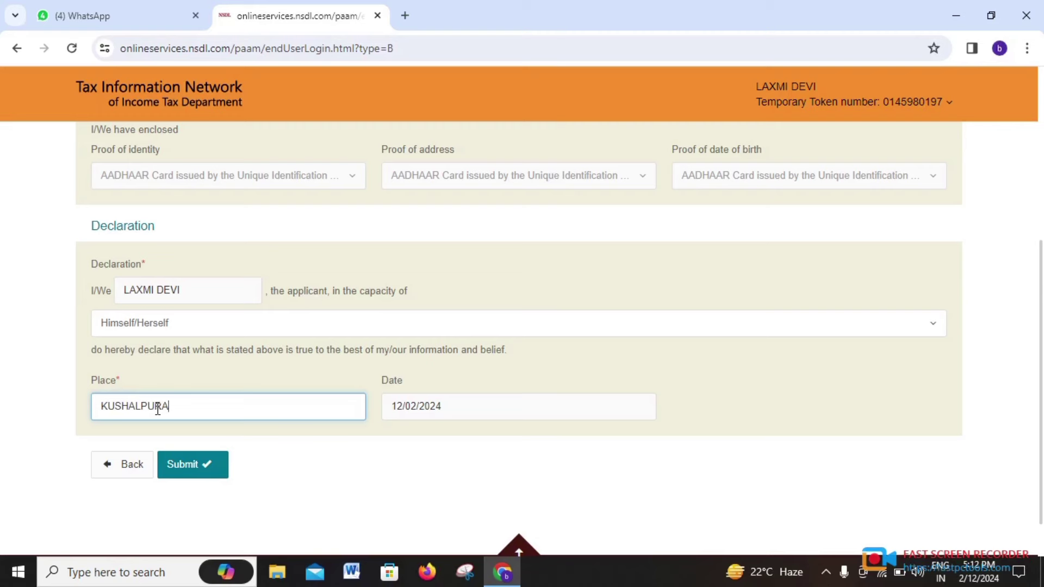
click(381, 446)
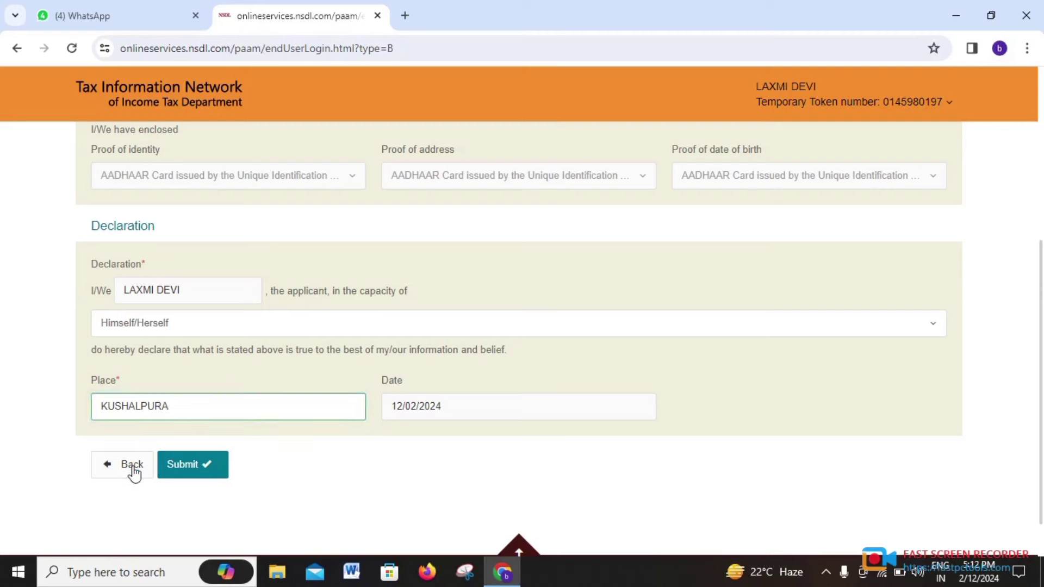
click(182, 464)
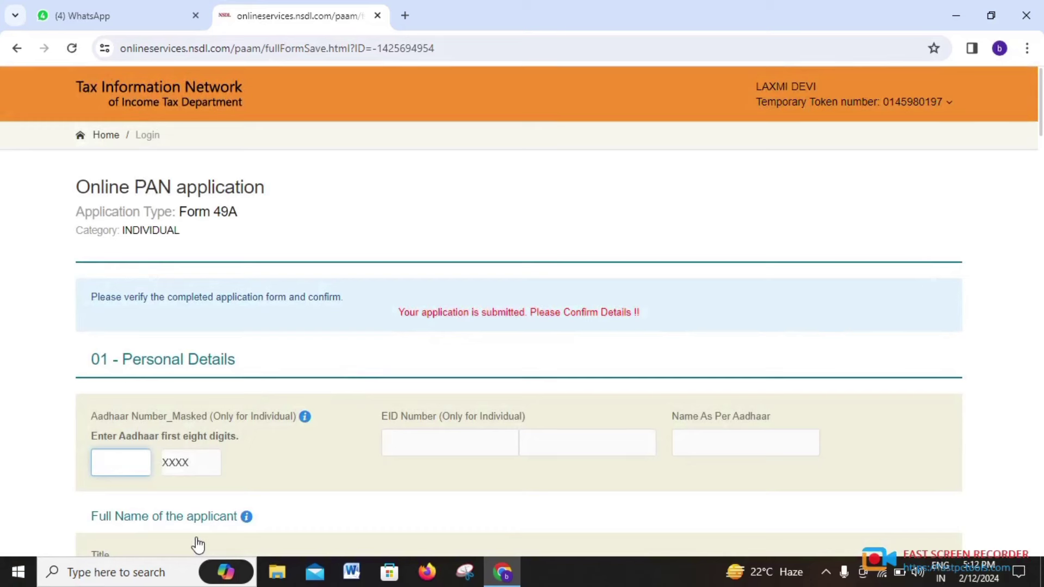
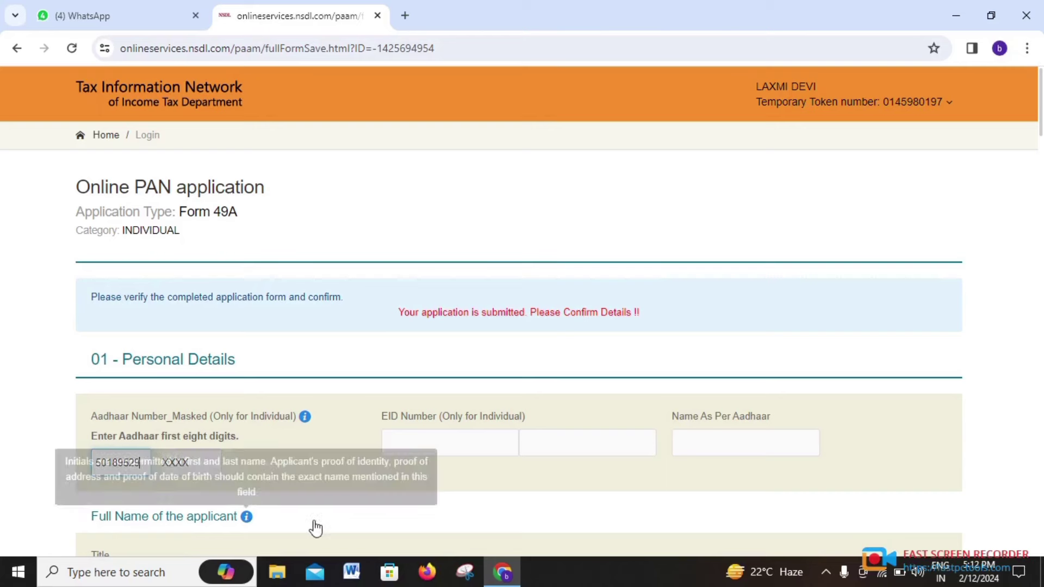
Re-enter the first eight Aadhaar digits, review the submitted details, and proceed to payment.
click(573, 205)
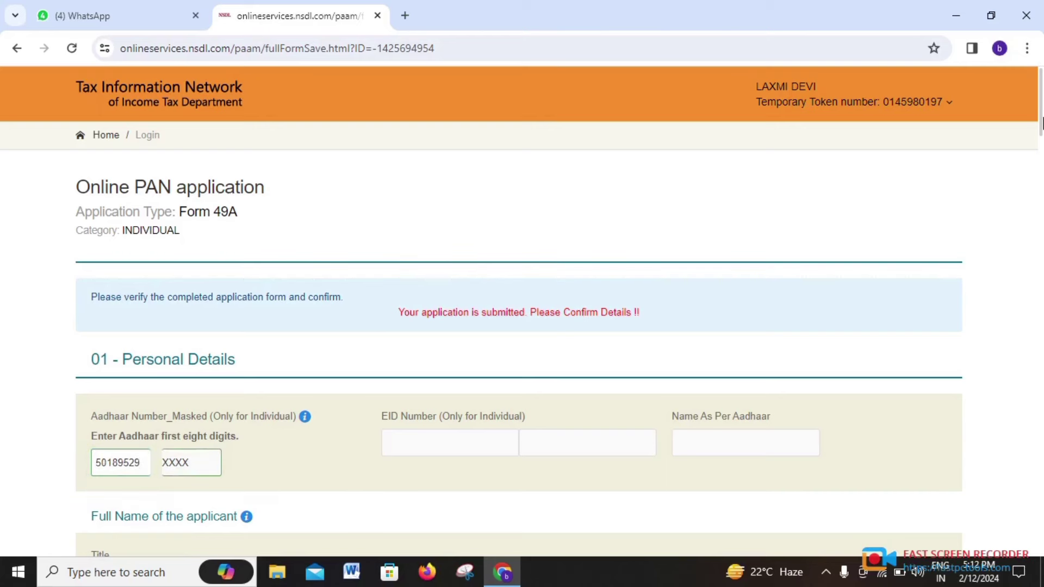
drag(1041, 121, 1041, 530)
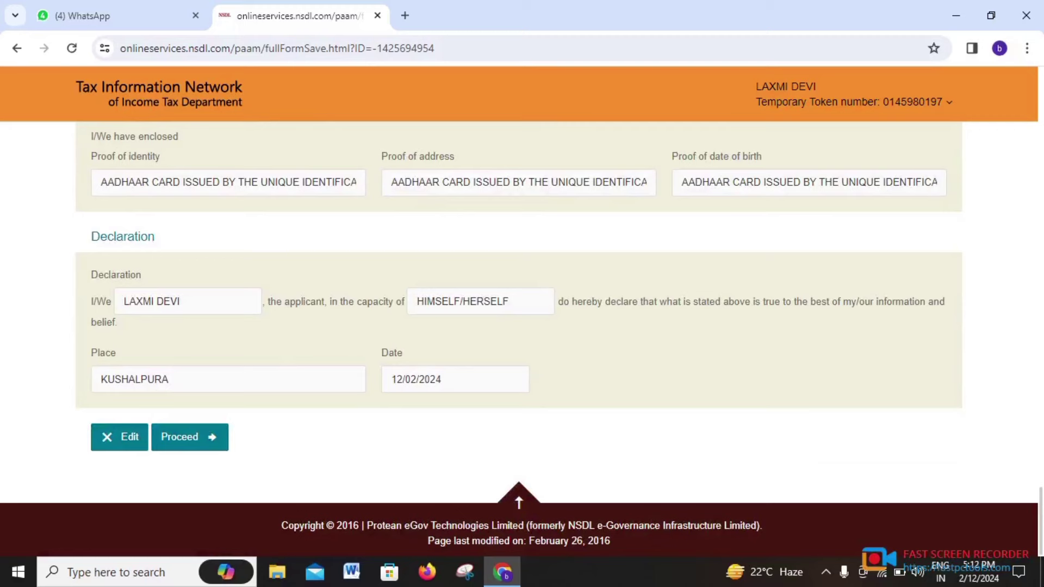
click(205, 436)
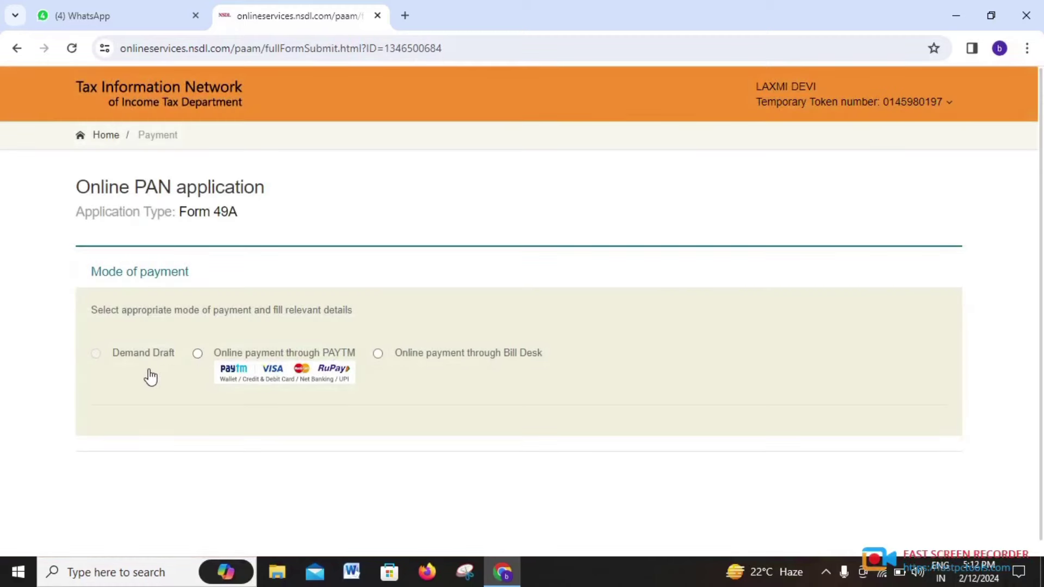
Select online payment through Bill Desk, accept the terms of service, and confirm the ₹106.90 fee.
click(378, 353)
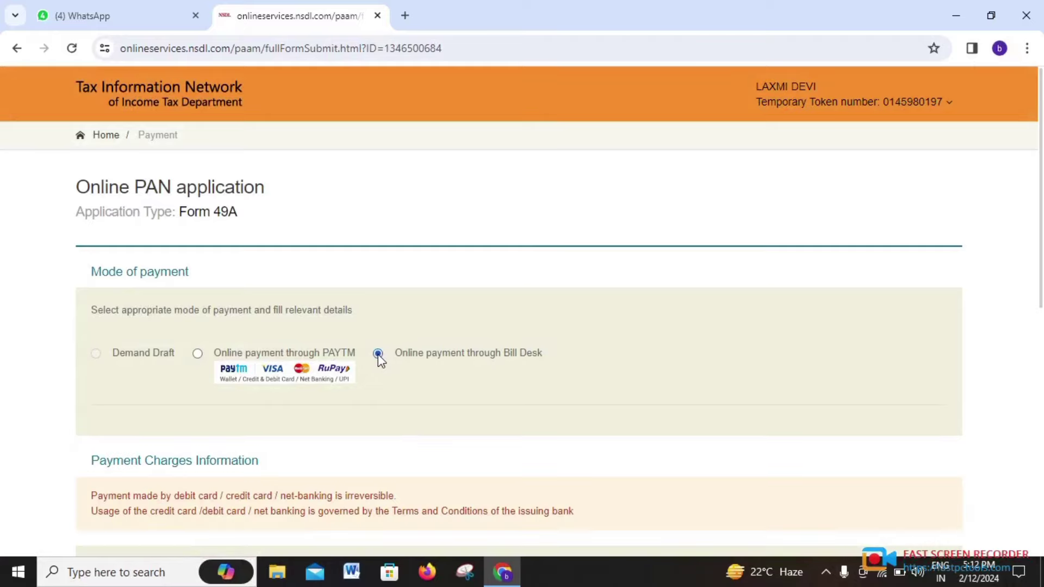
scroll(493, 426, down, 6)
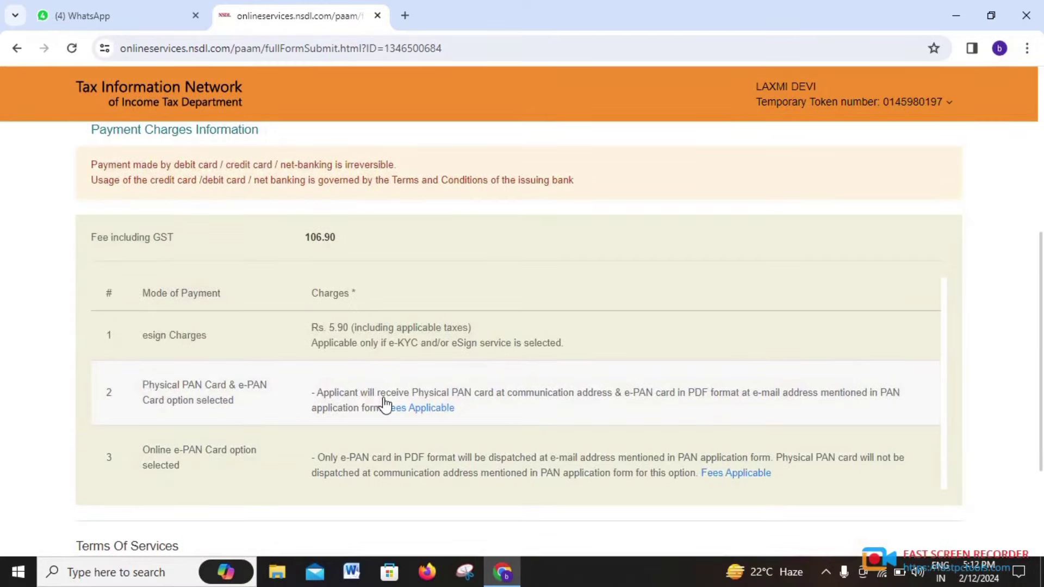
scroll(384, 403, down, 3)
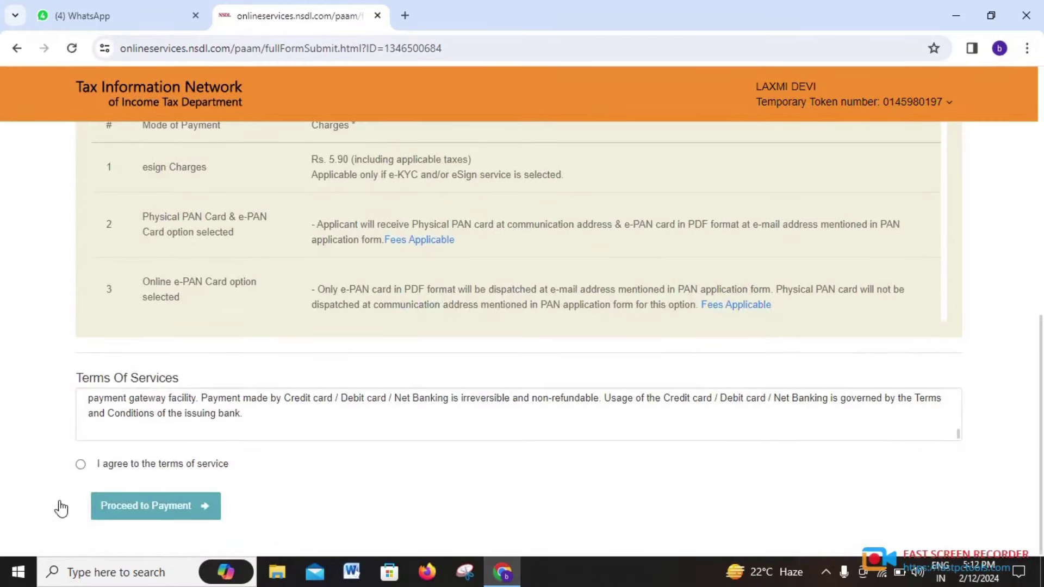
click(82, 466)
click(143, 509)
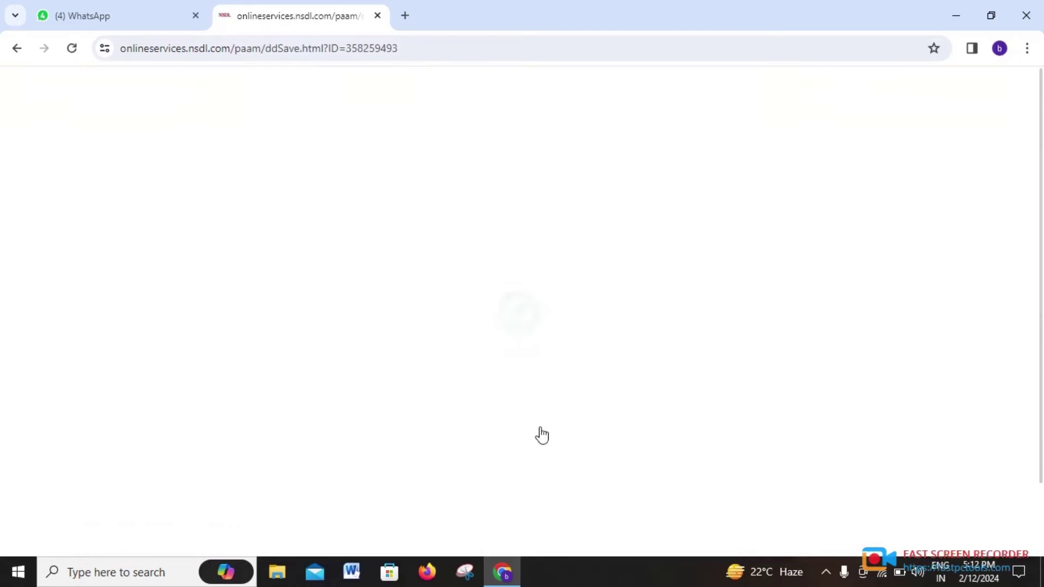
scroll(112, 471, down, 3)
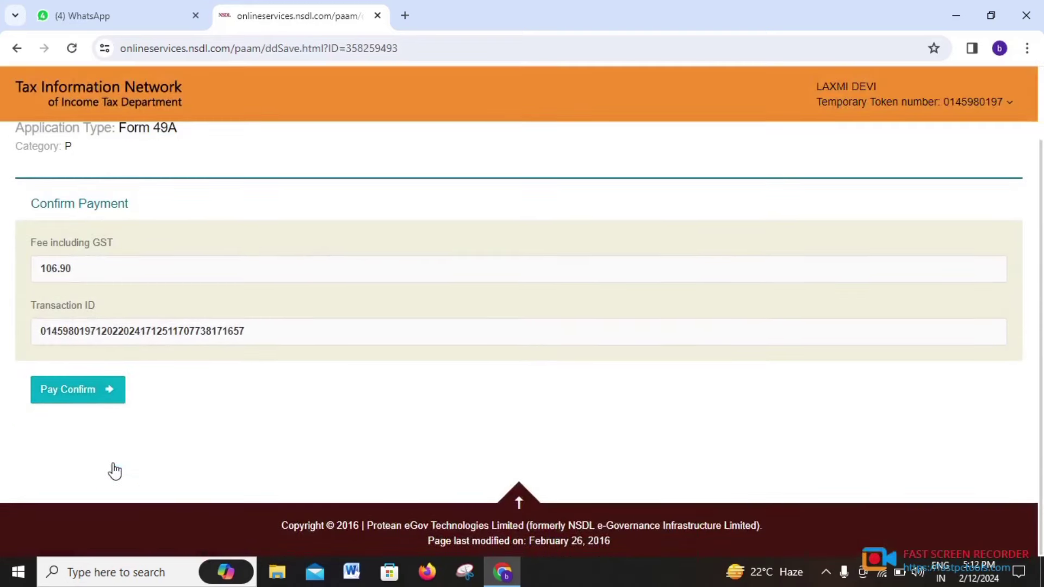
click(91, 390)
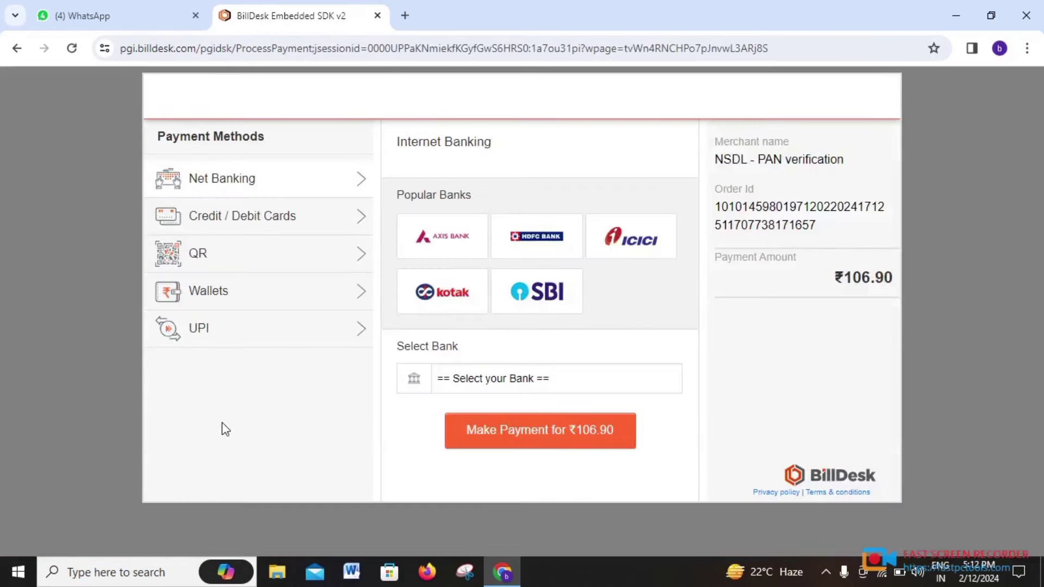
Pay by QR code with BHIM UPI, generating the ₹106.90 payment QR.
click(201, 261)
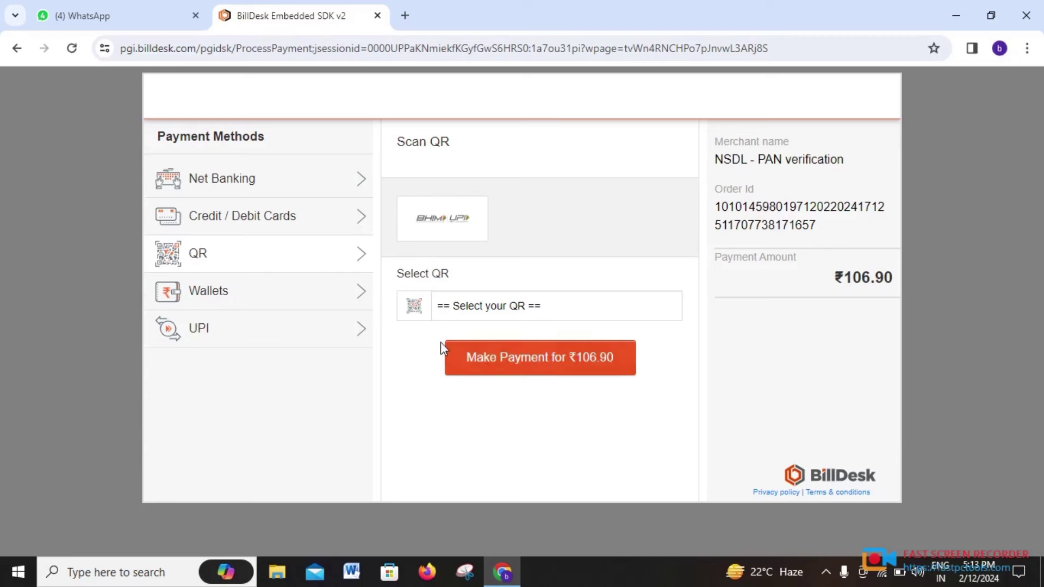
click(492, 307)
click(471, 339)
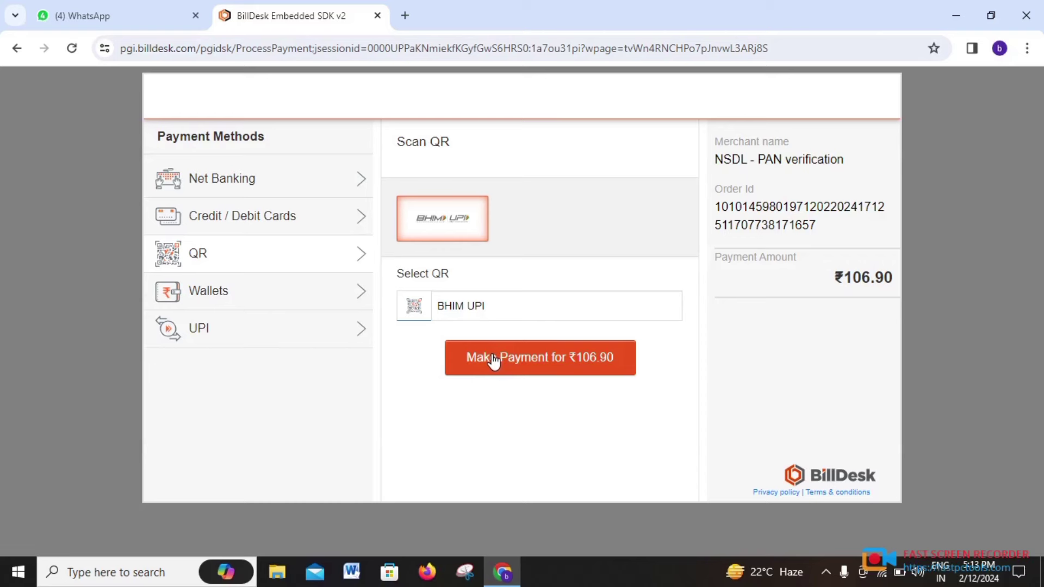
click(493, 360)
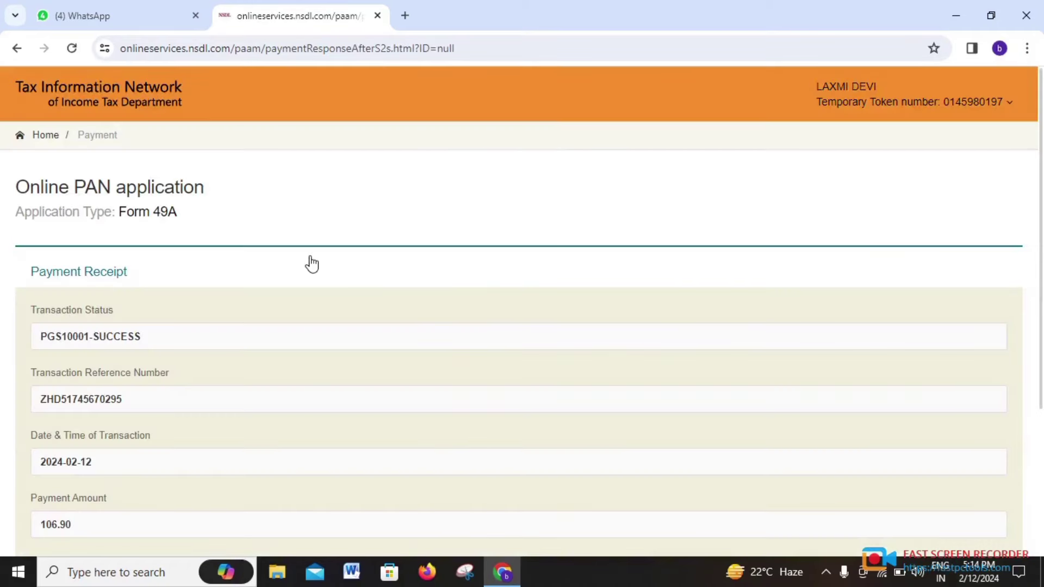
Continue past the payment receipt, give Aadhaar consent, and choose Aadhaar e-KYC authentication.
scroll(189, 426, down, 5)
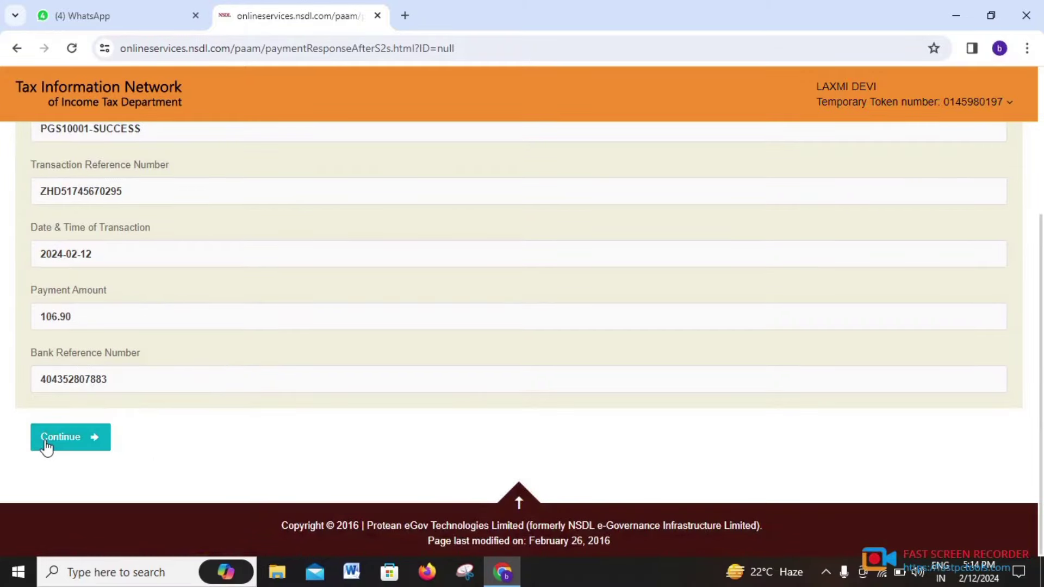
click(57, 438)
scroll(145, 373, down, 8)
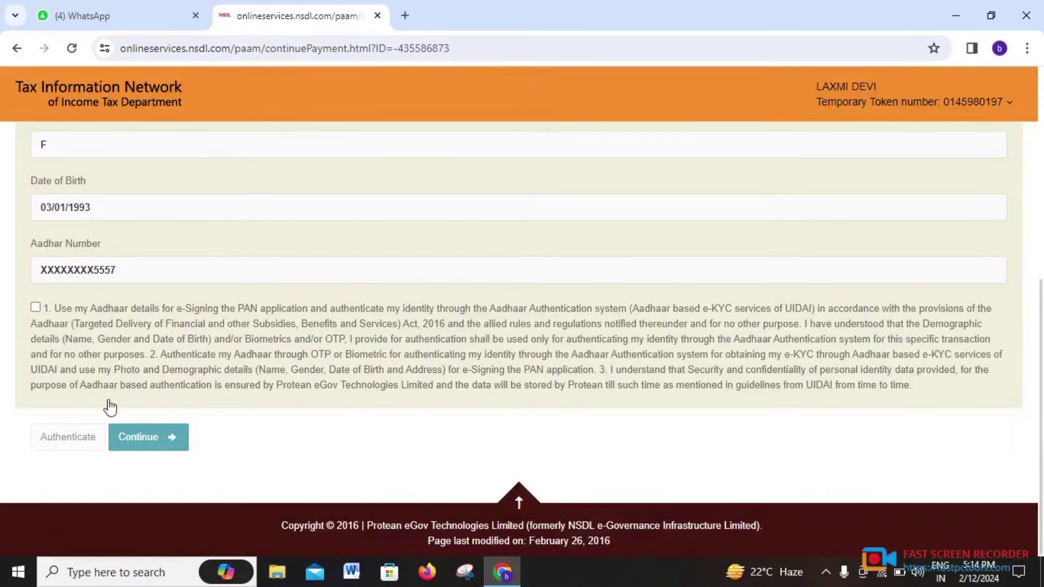
click(35, 307)
click(68, 438)
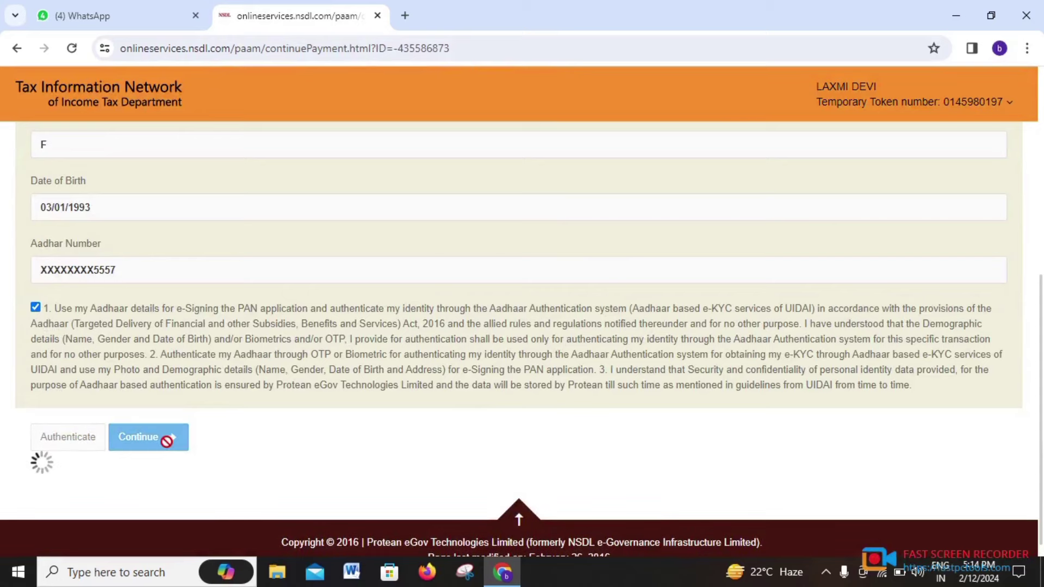
scroll(440, 369, down, 3)
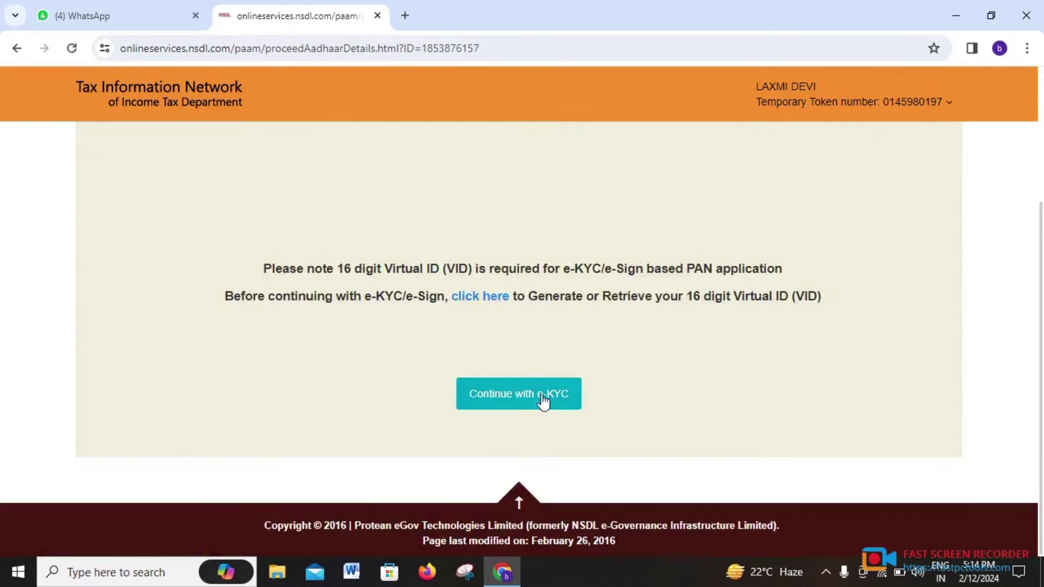
click(518, 403)
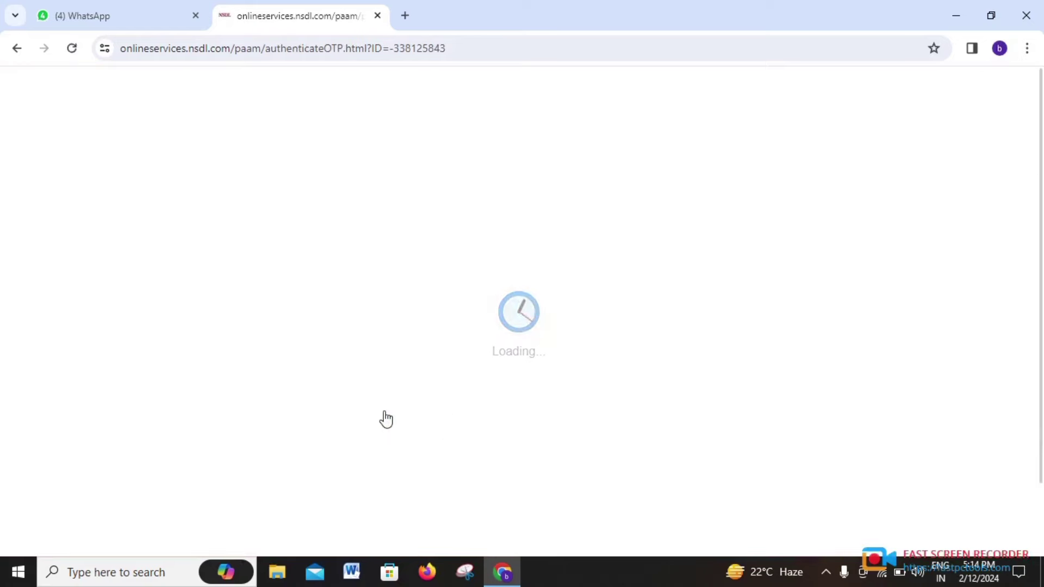
Enter the received Aadhaar e-KYC OTP and submit it for verification.
scroll(304, 402, down, 2)
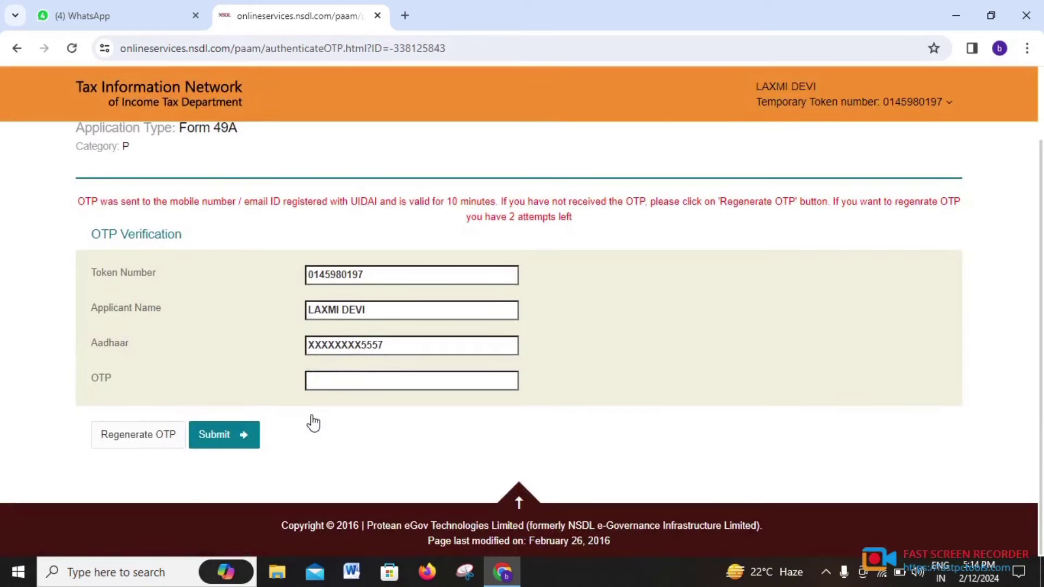
click(341, 380)
click(218, 447)
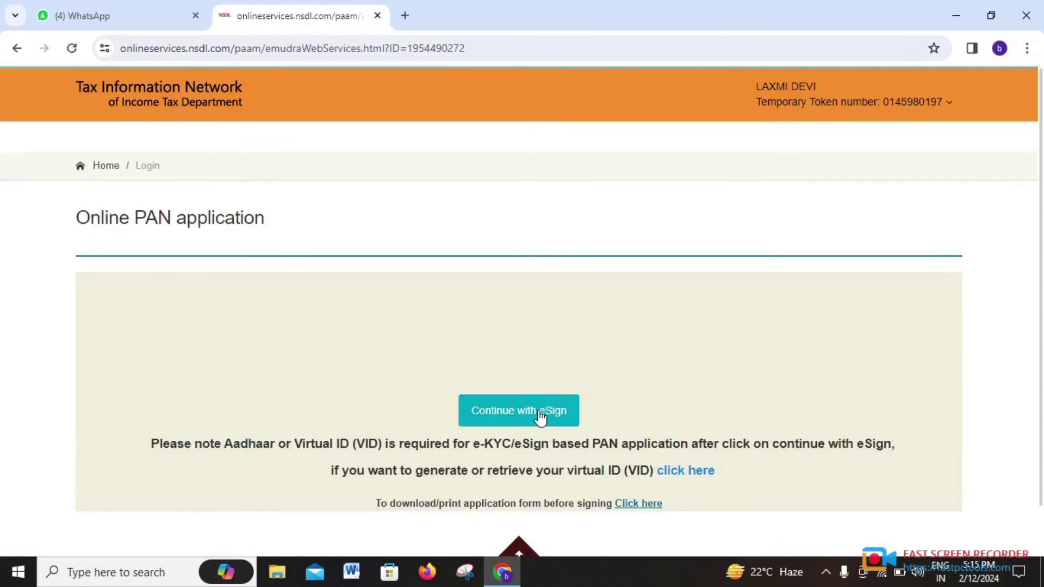
Enter the Aadhaar number for eSign, authorize Protean, and request a signing OTP.
click(509, 414)
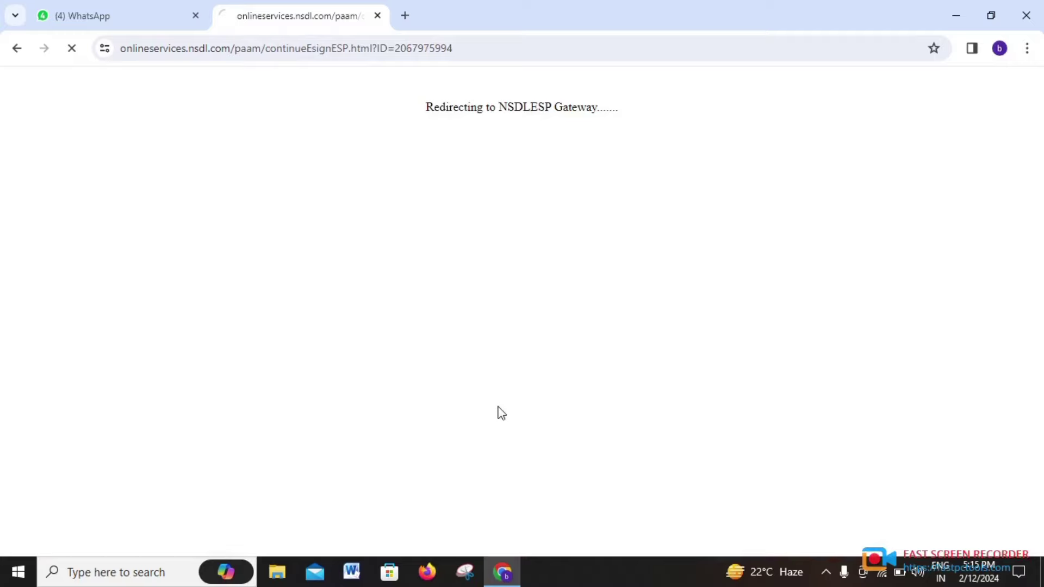
click(530, 369)
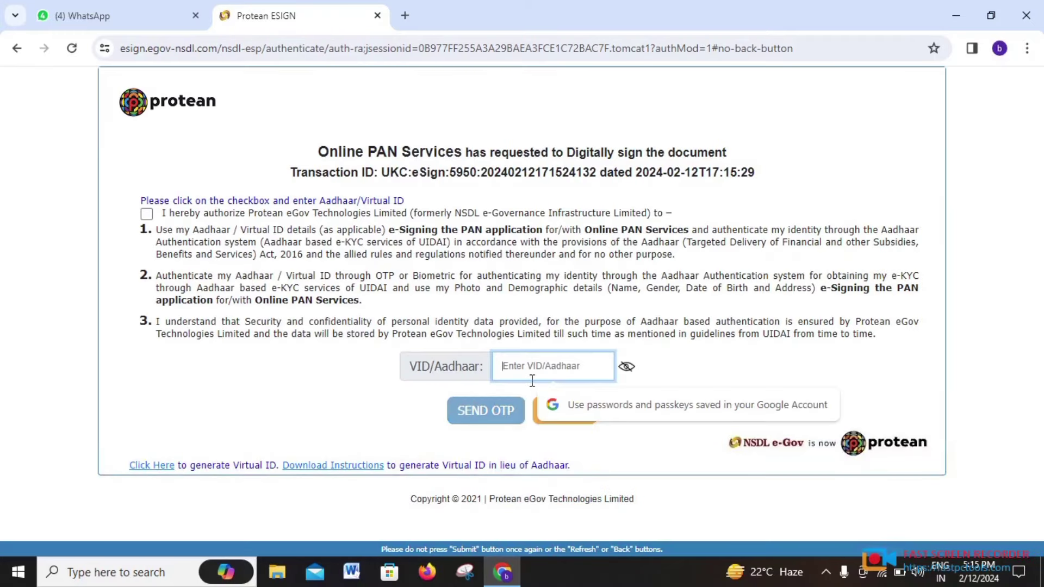
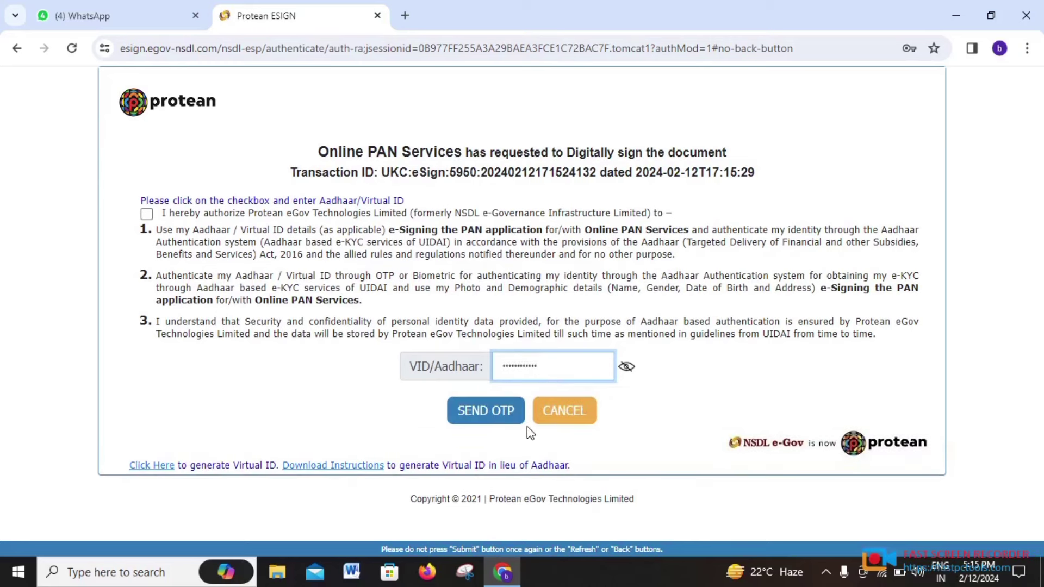
click(147, 214)
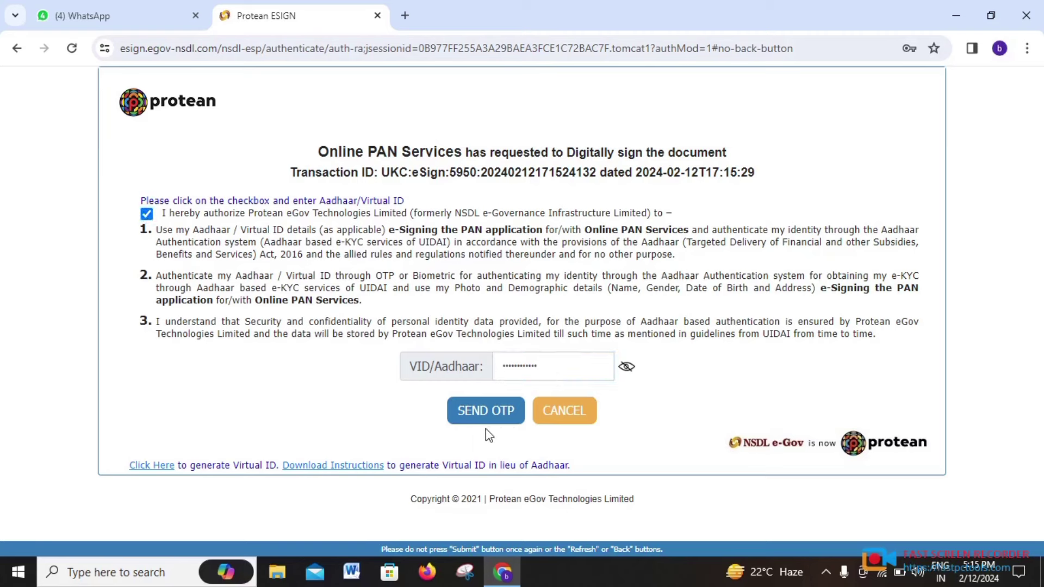
click(483, 413)
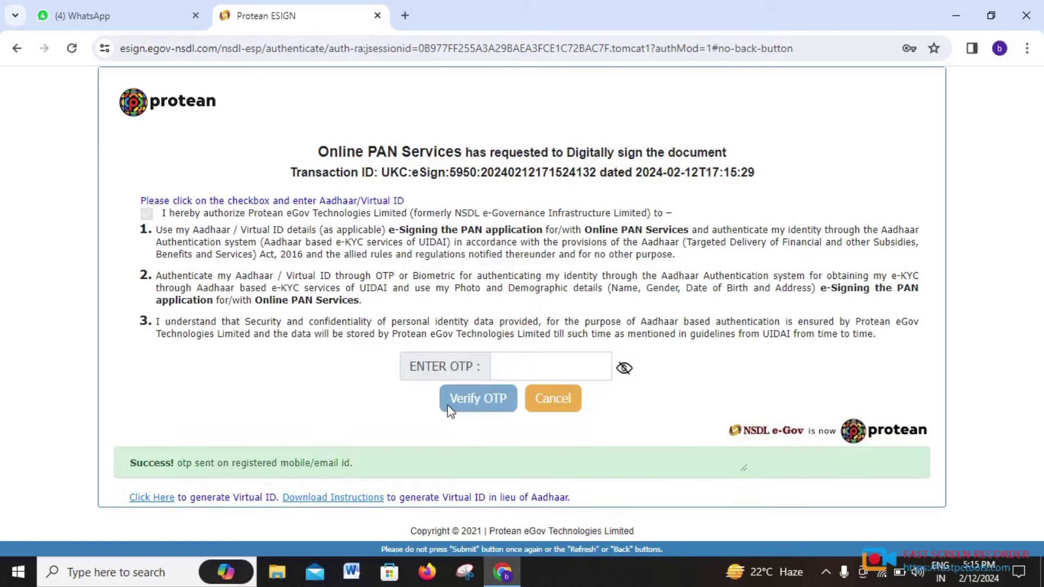
Enter the received signing OTP and verify it to complete the eSign.
click(524, 359)
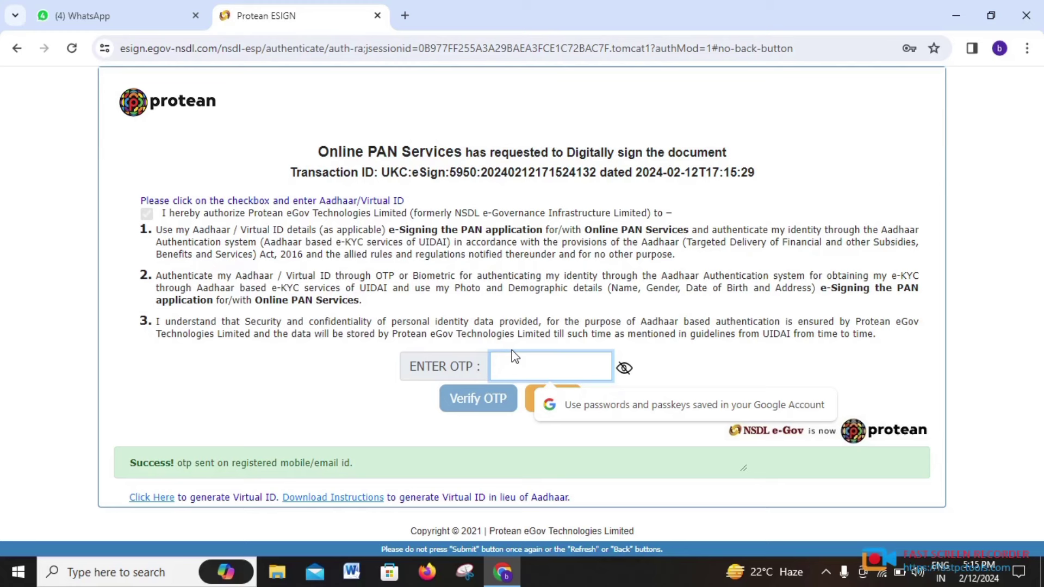
text(•••••)
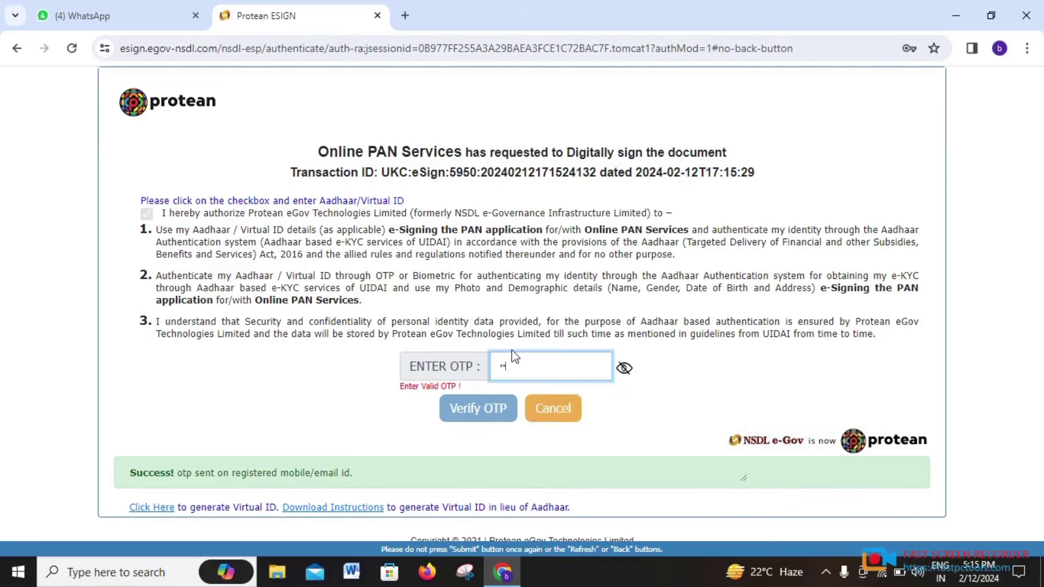
text(•)
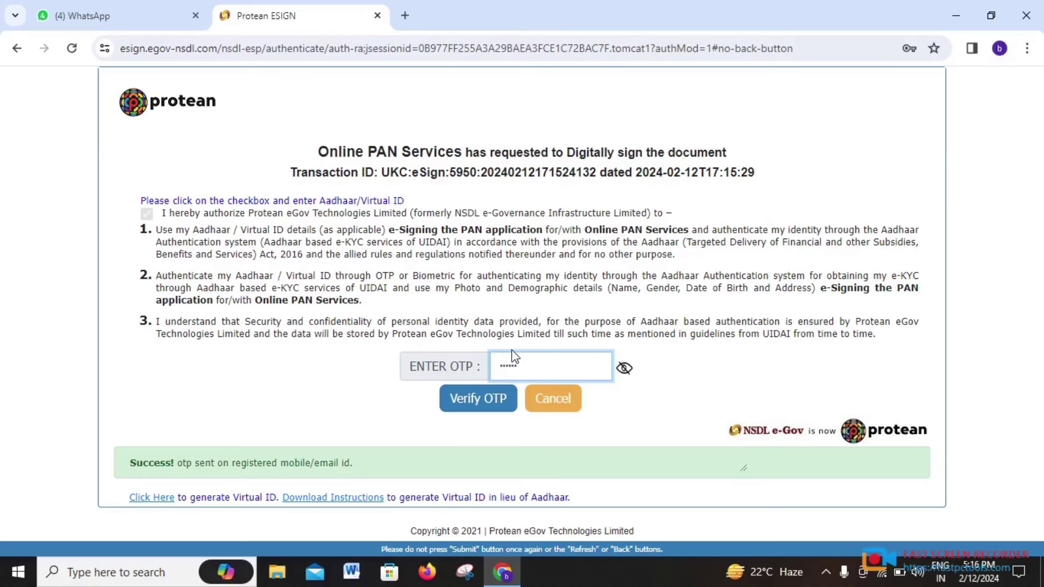
click(664, 406)
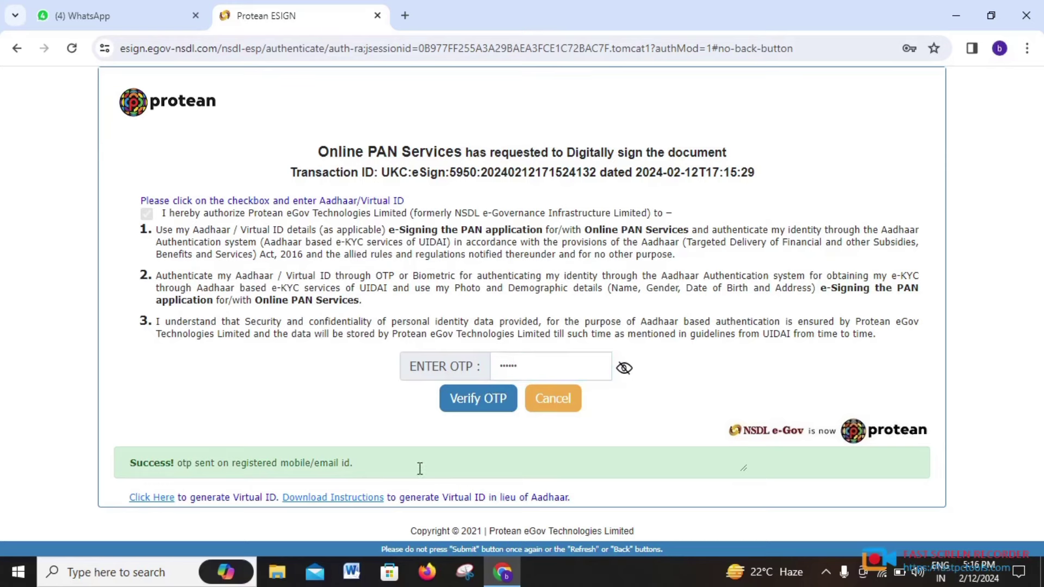
click(479, 405)
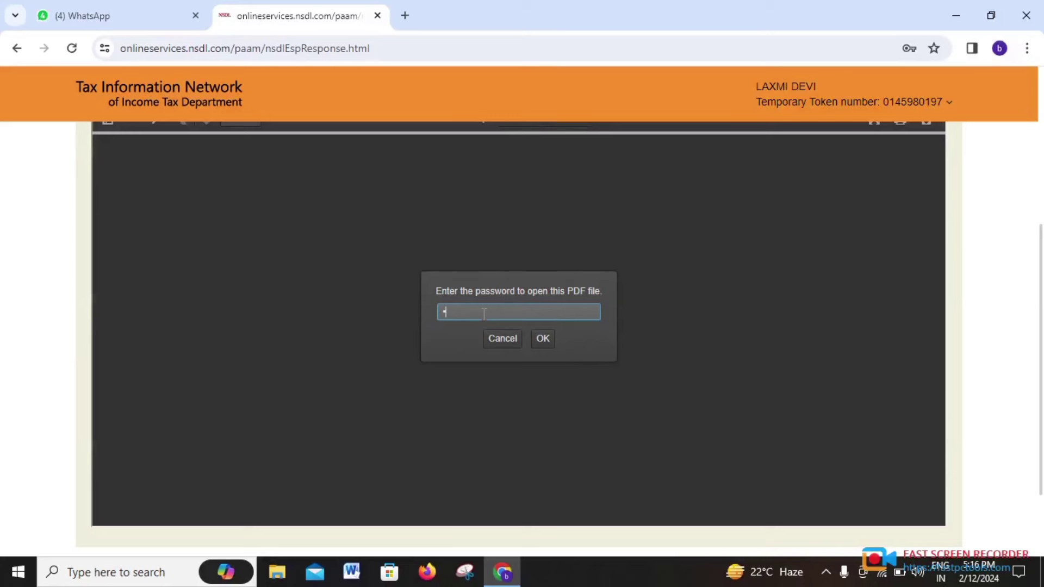
Unlock the acknowledgement PDF with the DDMMYYYY date-of-birth password and review both pages.
text(•••••••••)
click(538, 340)
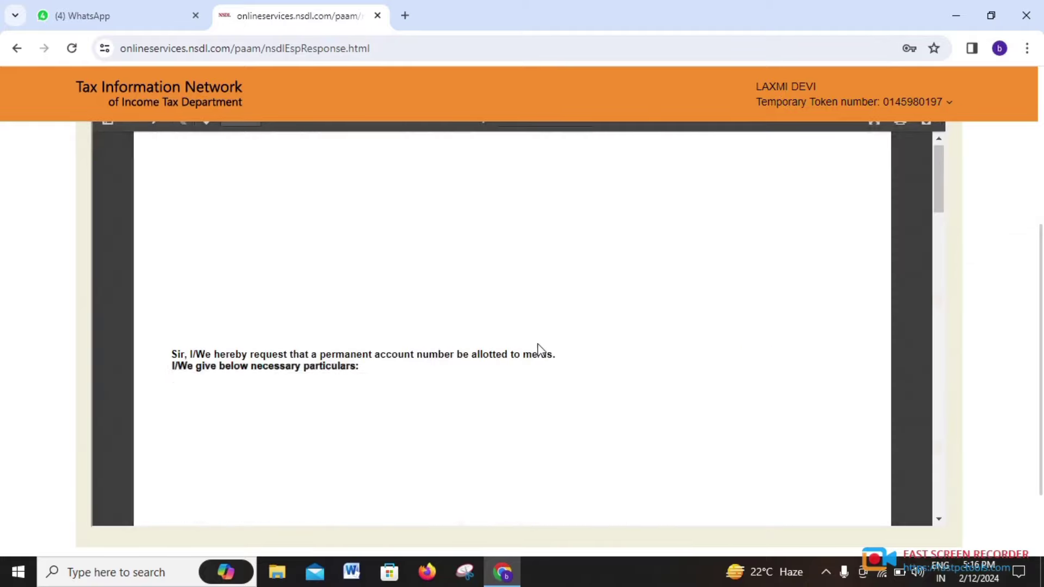
scroll(549, 346, down, 15)
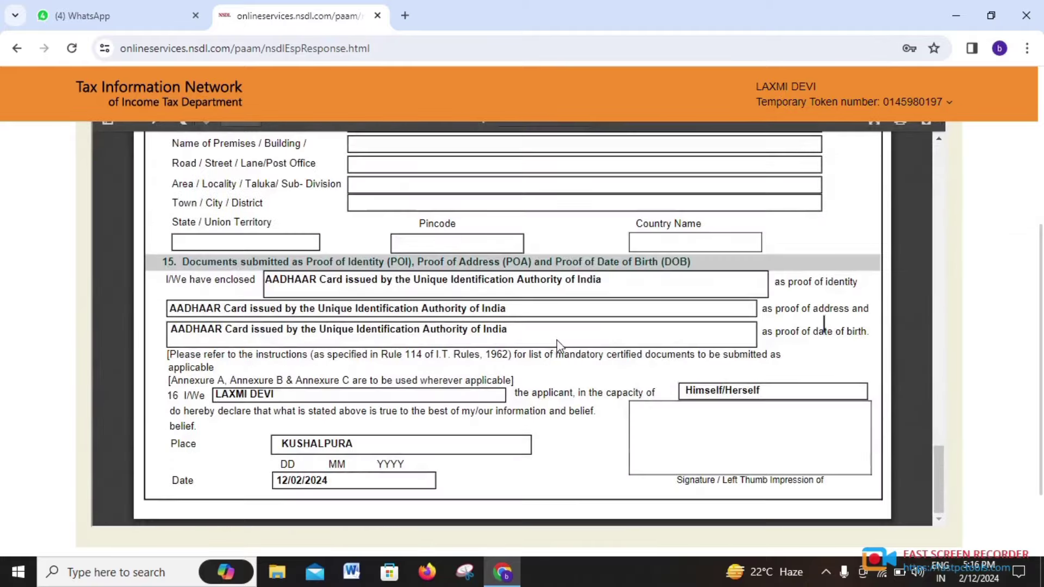
scroll(560, 343, down, 2)
scroll(562, 342, up, 7)
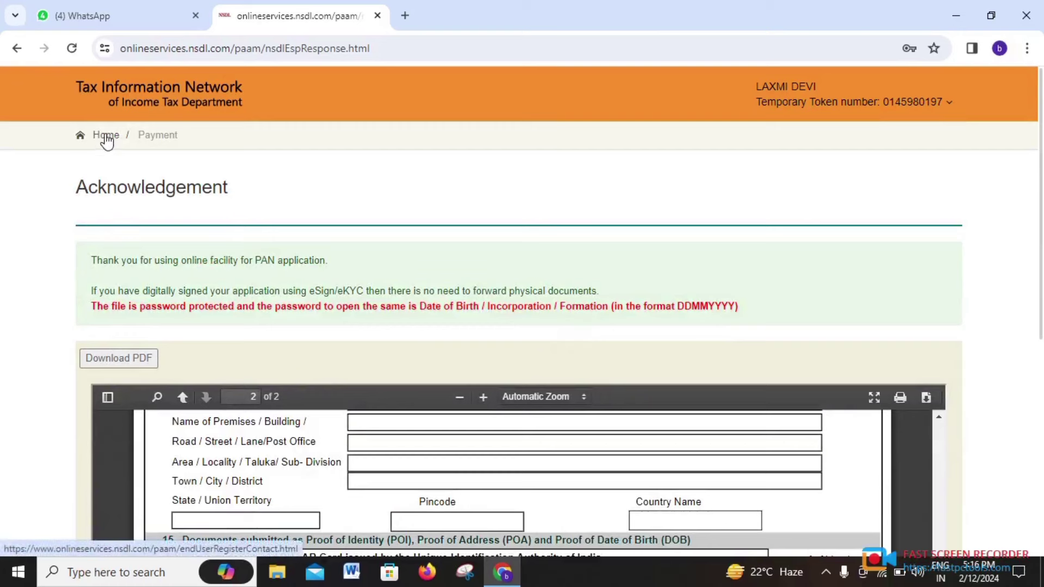
scroll(571, 442, down, 6)
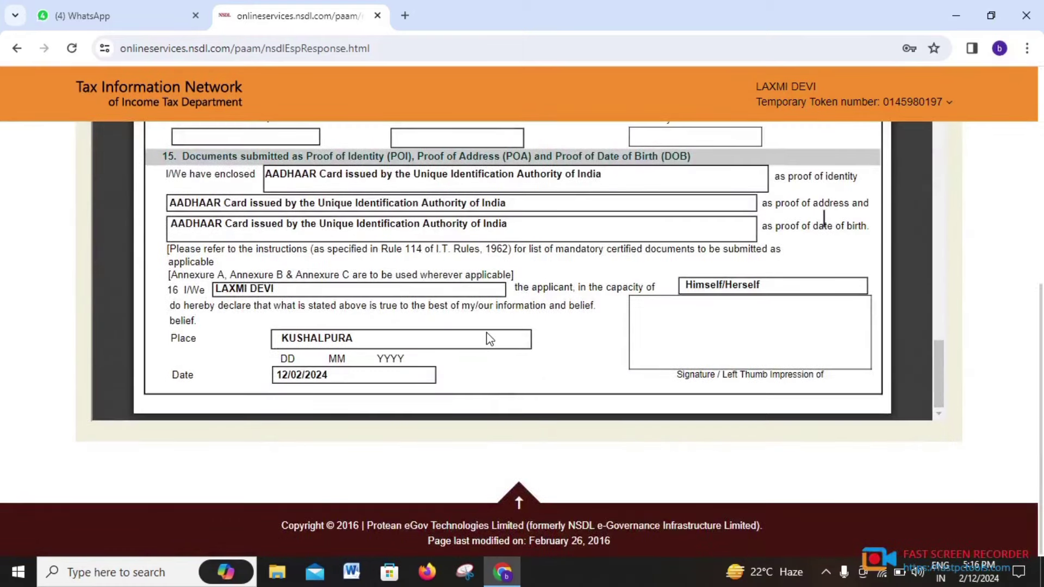
scroll(493, 329, up, 5)
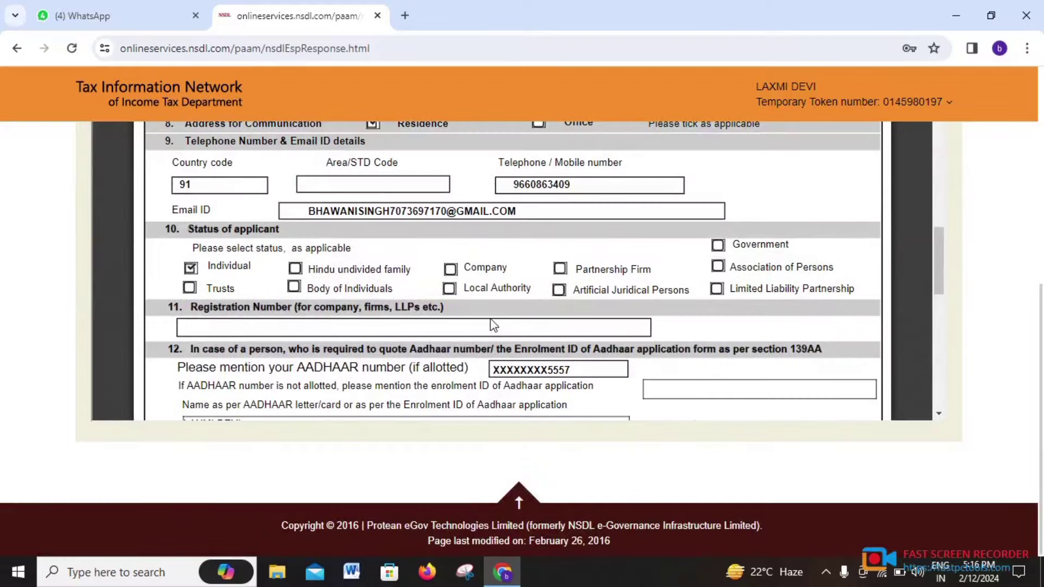
scroll(493, 325, up, 5)
scroll(494, 321, up, 10)
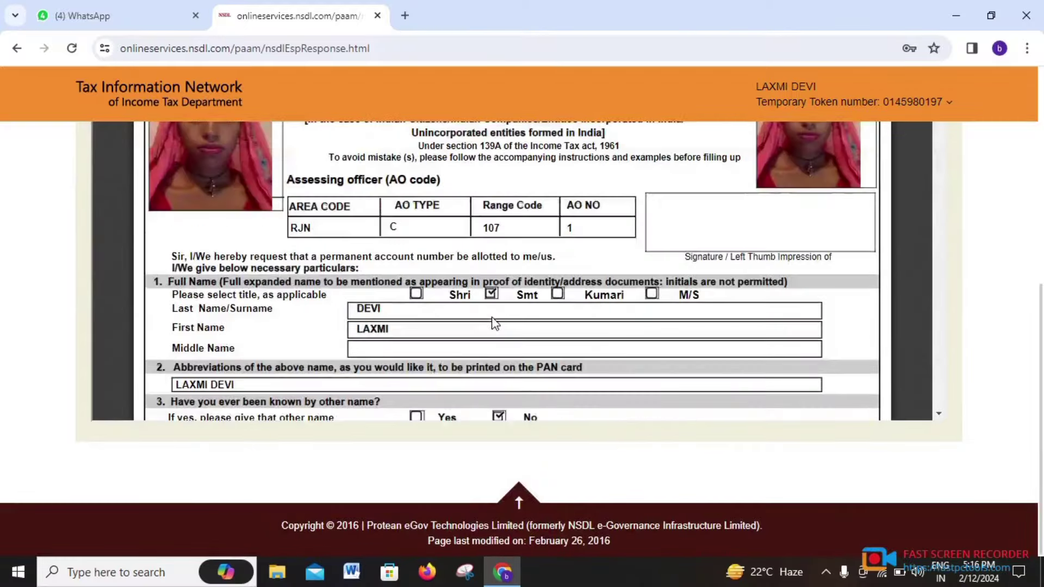
scroll(494, 323, up, 7)
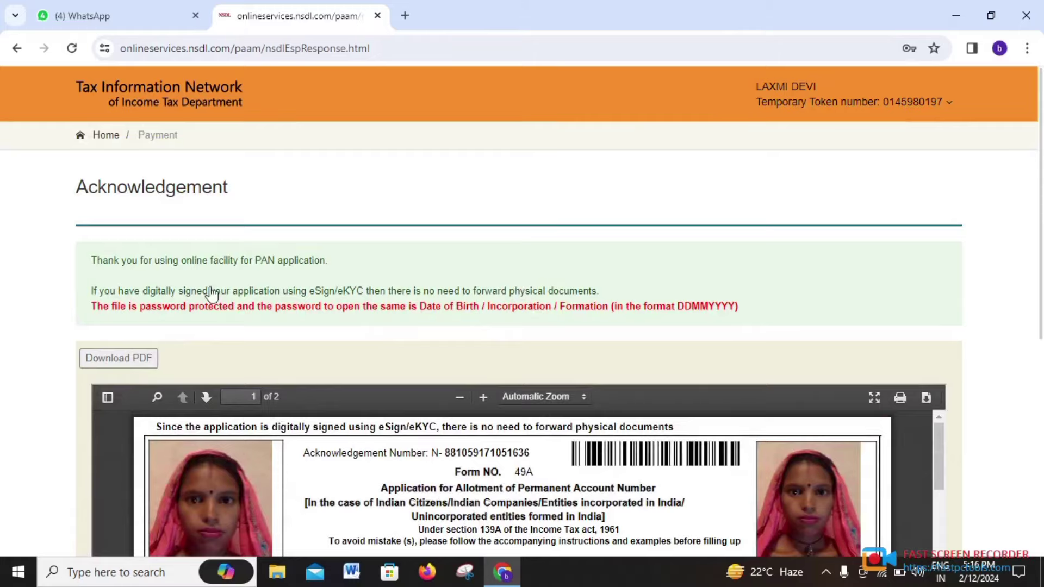
scroll(130, 291, down, 6)
scroll(131, 291, down, 1)
scroll(288, 268, down, 15)
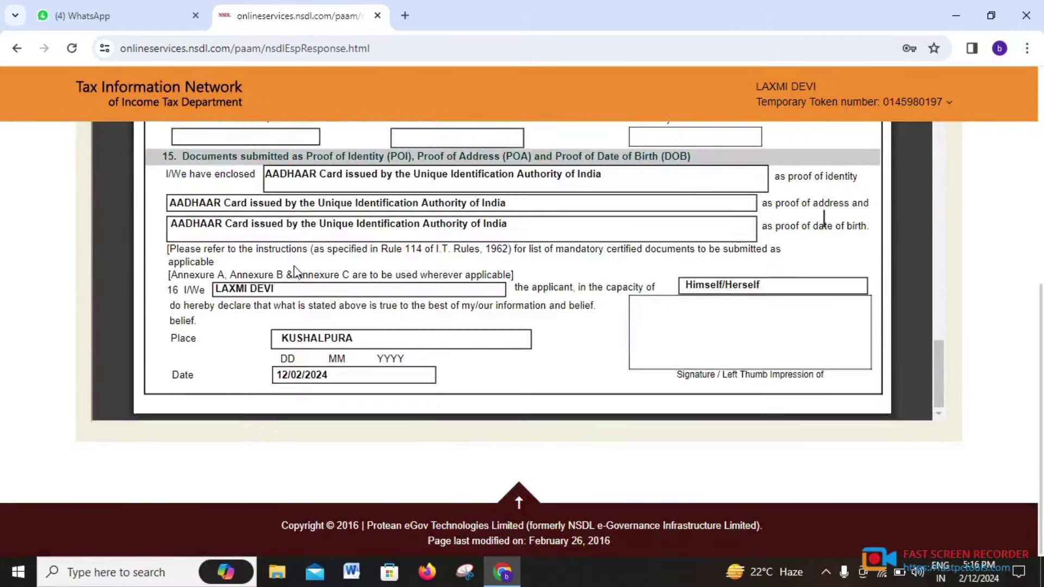